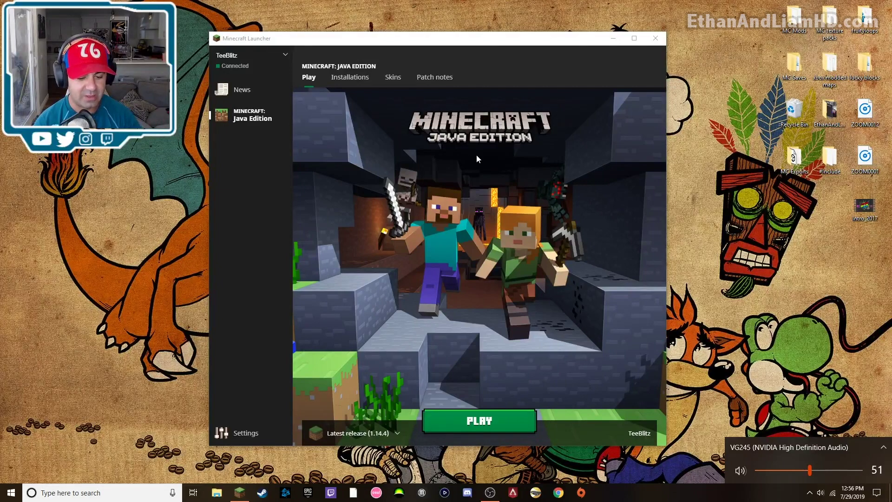
Step: Delete the 1.13.2 snapshot installation from the launcher's list of Java Edition installations
{"action": "left_click_drag", "start_coordinate": [363, 38], "coordinate": [377, 38]}
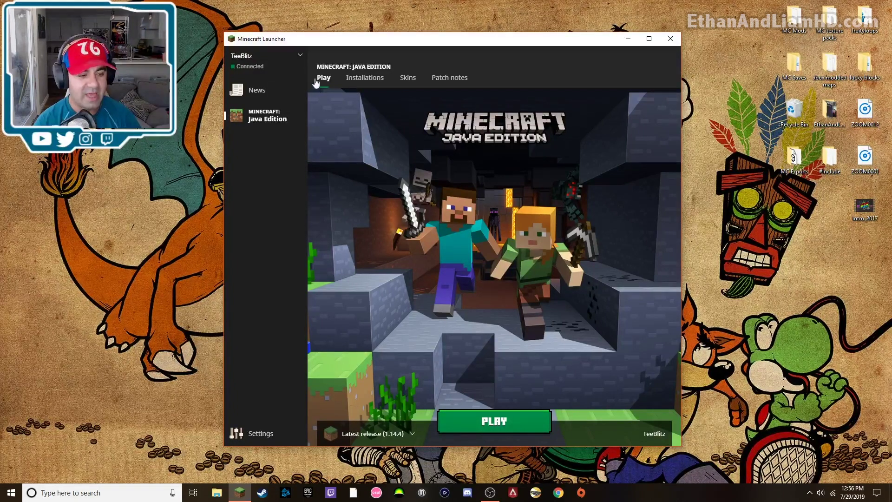
{"action": "left_click", "coordinate": [380, 83]}
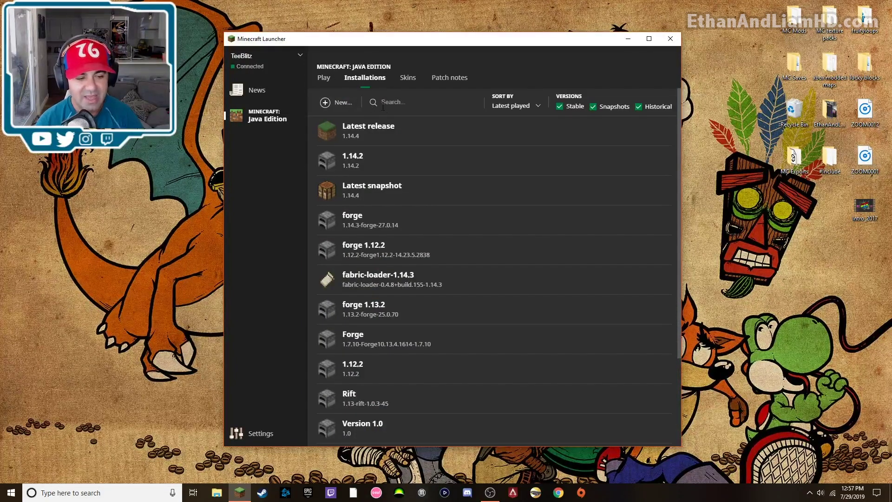
{"action": "mouse_move", "coordinate": [559, 138]}
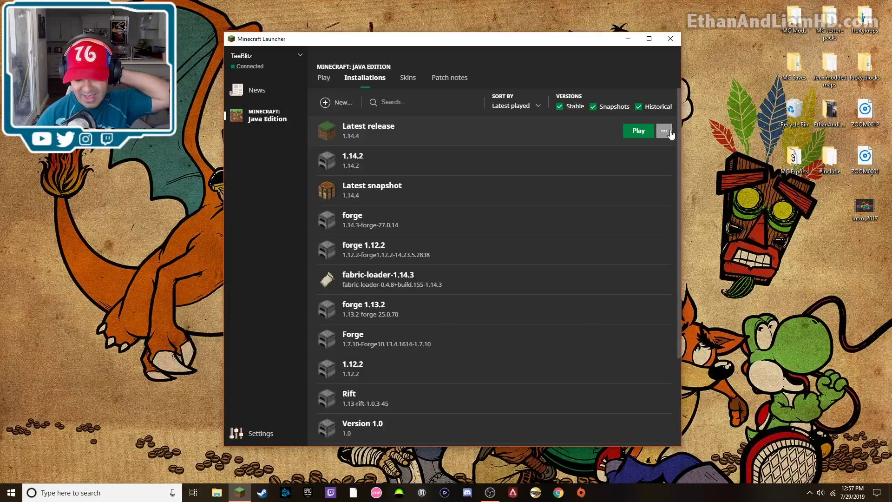
{"action": "mouse_move", "coordinate": [641, 254]}
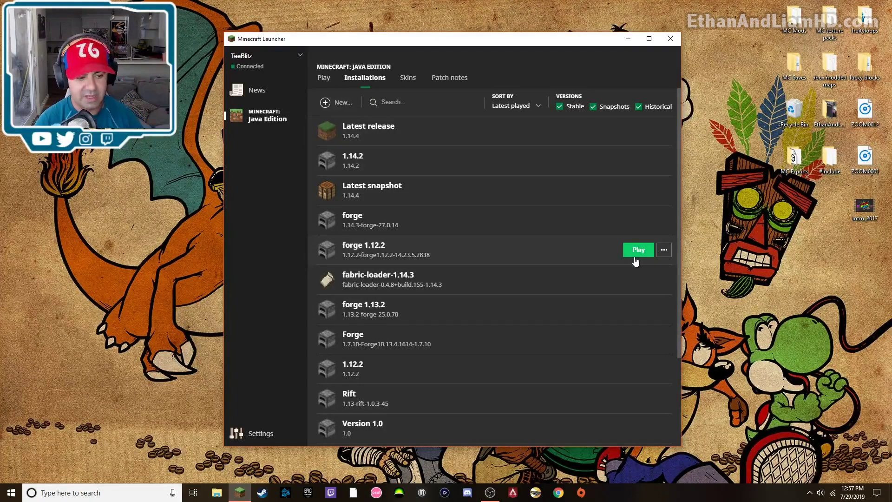
{"action": "mouse_move", "coordinate": [605, 282]}
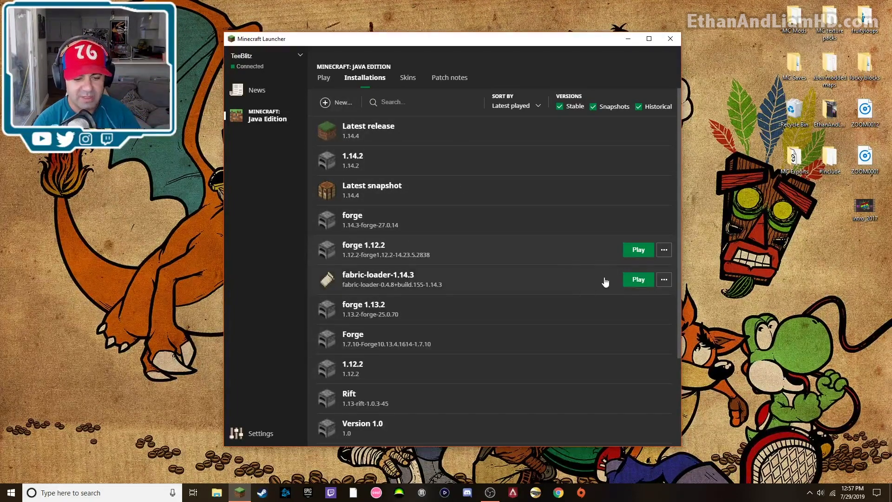
{"action": "left_click", "coordinate": [664, 251]}
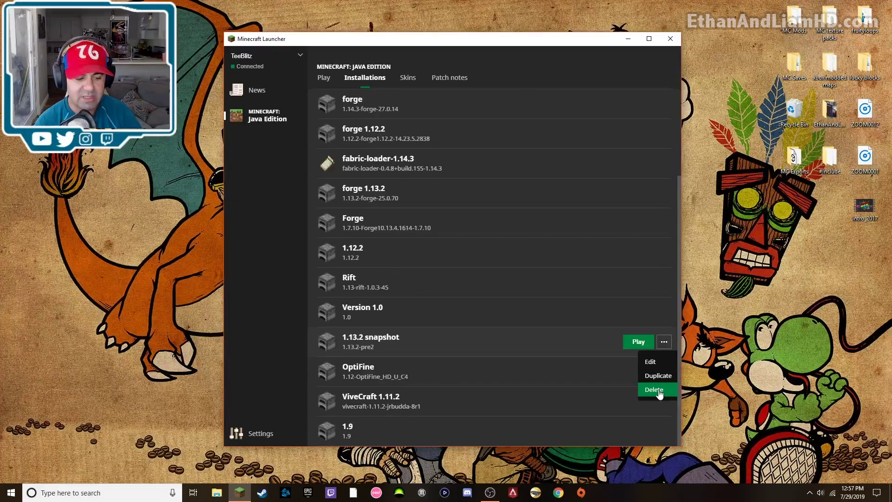
{"action": "left_click", "coordinate": [660, 392]}
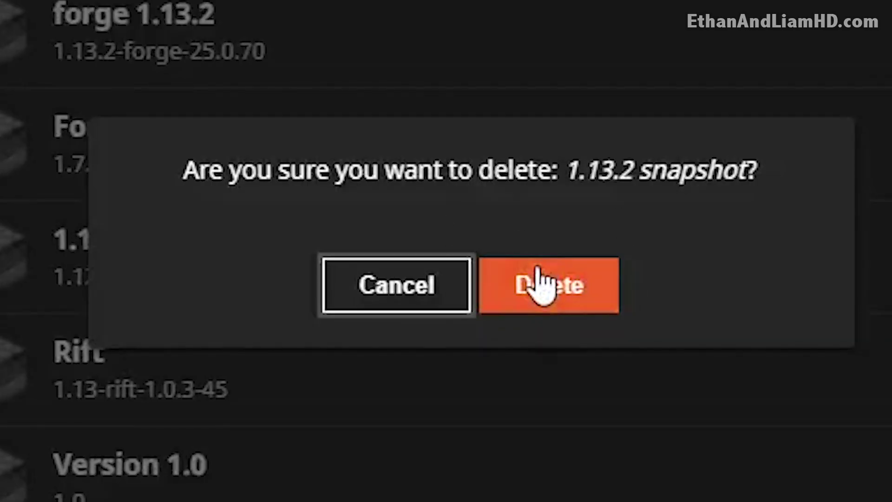
{"action": "left_click", "coordinate": [476, 263]}
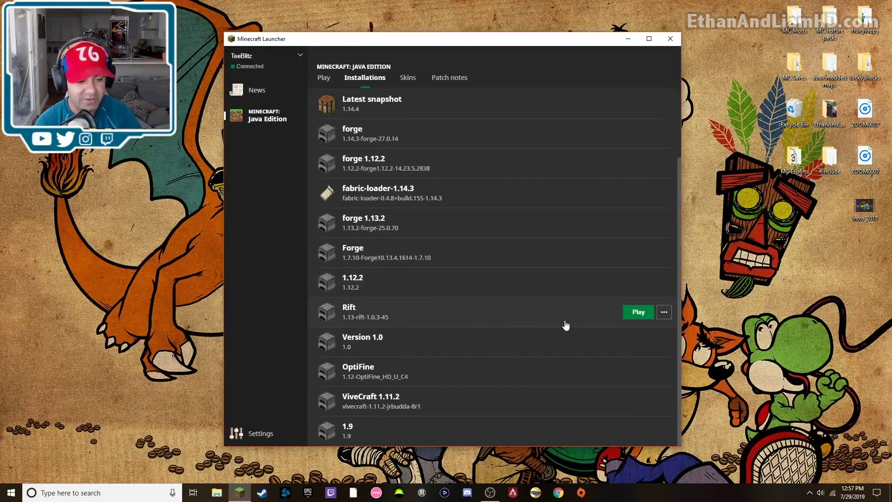
Step: Compare the actions offered for the 1.14.2, Latest release and 1.14.3 forge installations
{"action": "scroll", "coordinate": [566, 325], "scroll_direction": "up", "scroll_amount": 2}
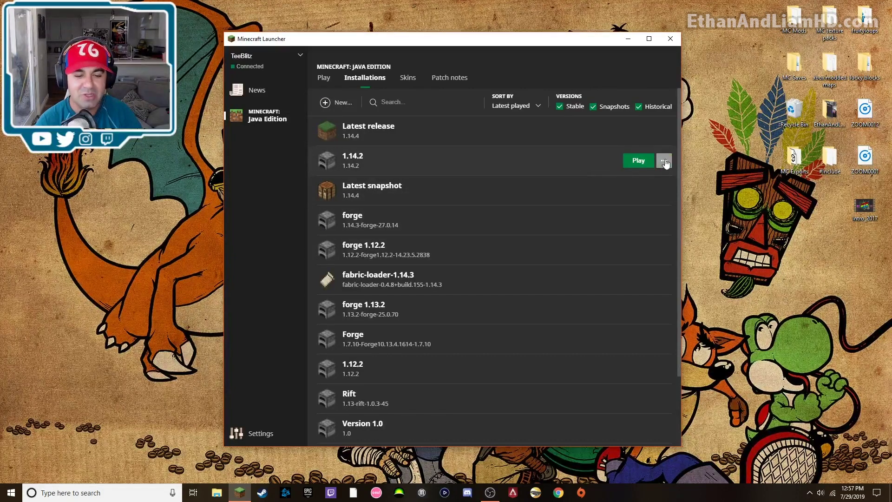
{"action": "left_click", "coordinate": [664, 160]}
{"action": "left_click", "coordinate": [664, 131]}
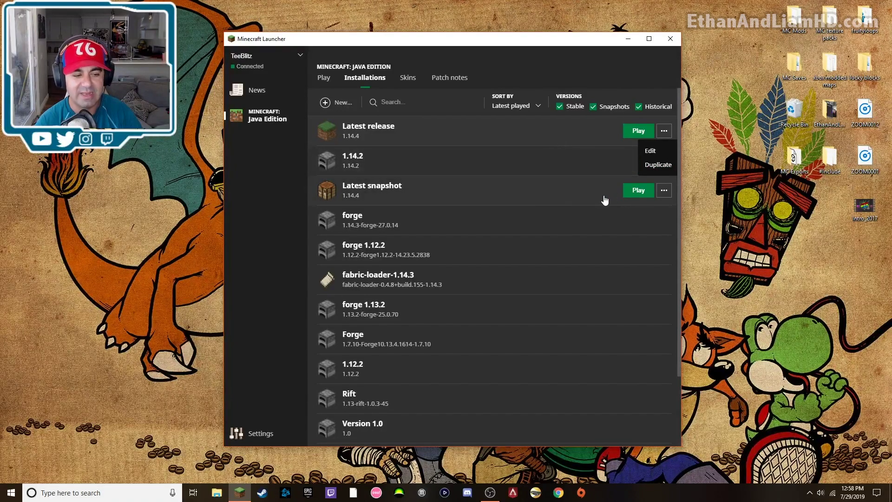
{"action": "left_click", "coordinate": [663, 222]}
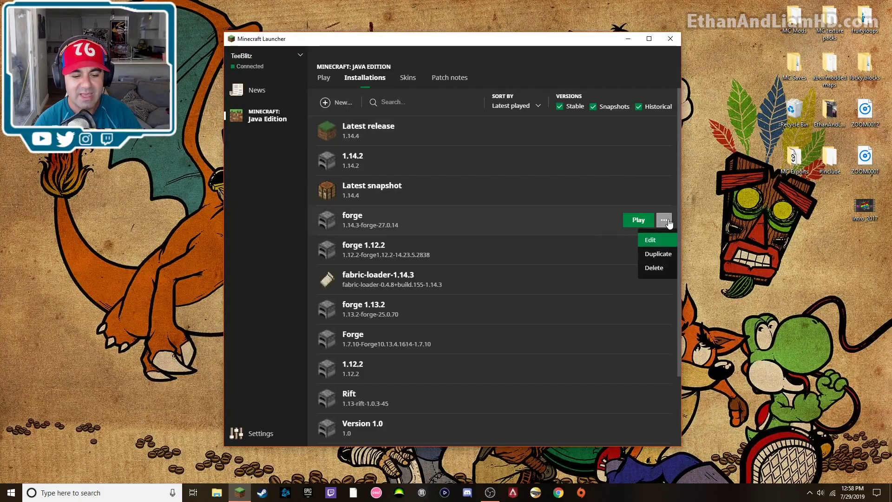
{"action": "left_click", "coordinate": [663, 131]}
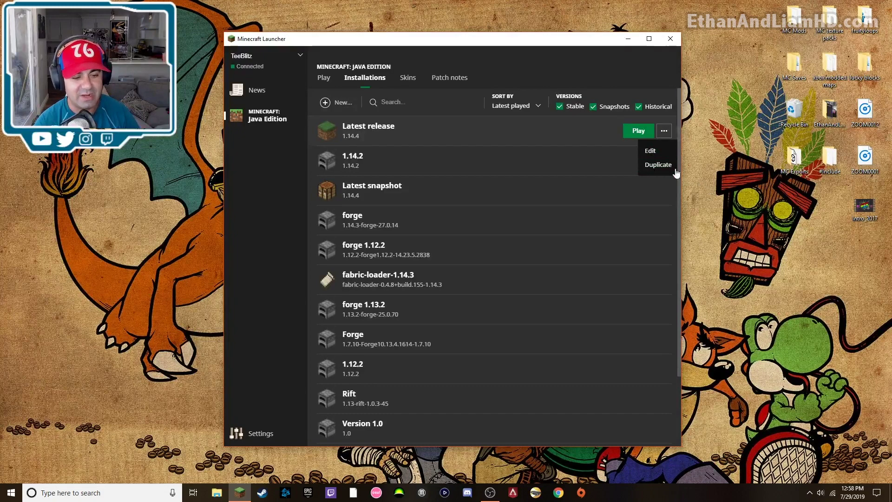
Step: Launch Minecraft with the Latest release (1.14.4) installation and maximize the game window
{"action": "left_click", "coordinate": [324, 78]}
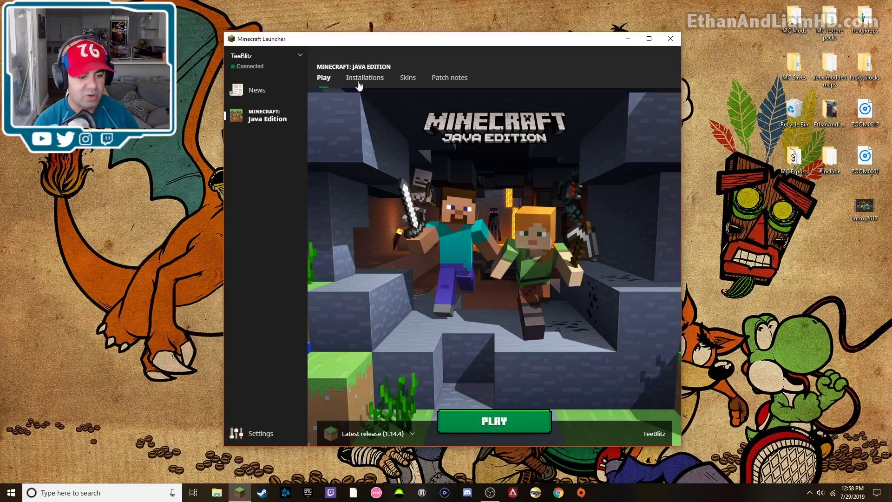
{"action": "left_click", "coordinate": [503, 424]}
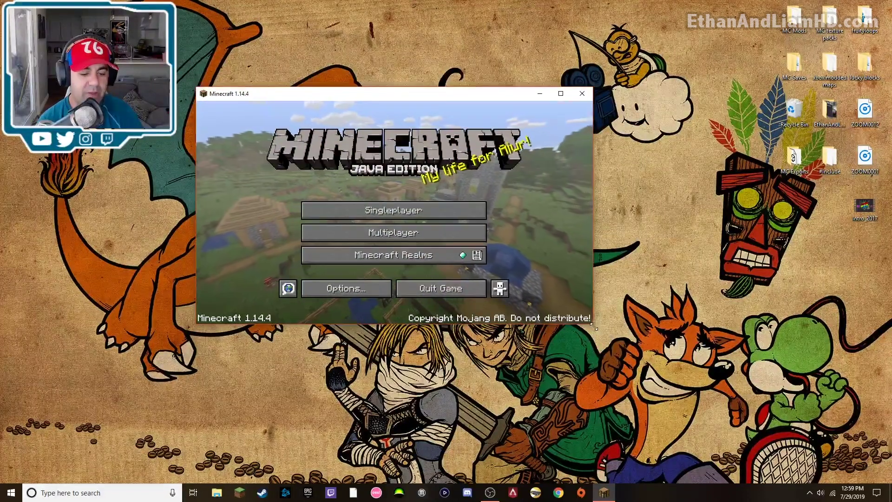
{"action": "left_click_drag", "start_coordinate": [594, 328], "coordinate": [757, 460]}
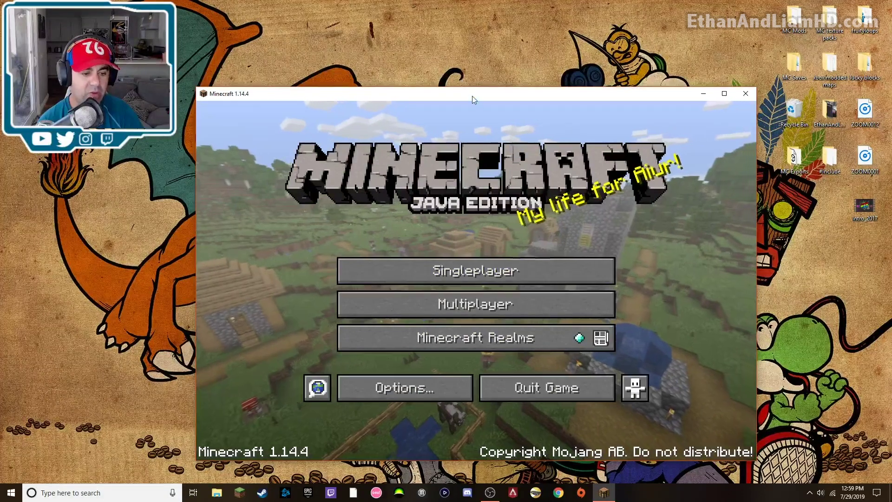
{"action": "left_click_drag", "start_coordinate": [473, 99], "coordinate": [426, 61]}
{"action": "double_click", "coordinate": [431, 61]}
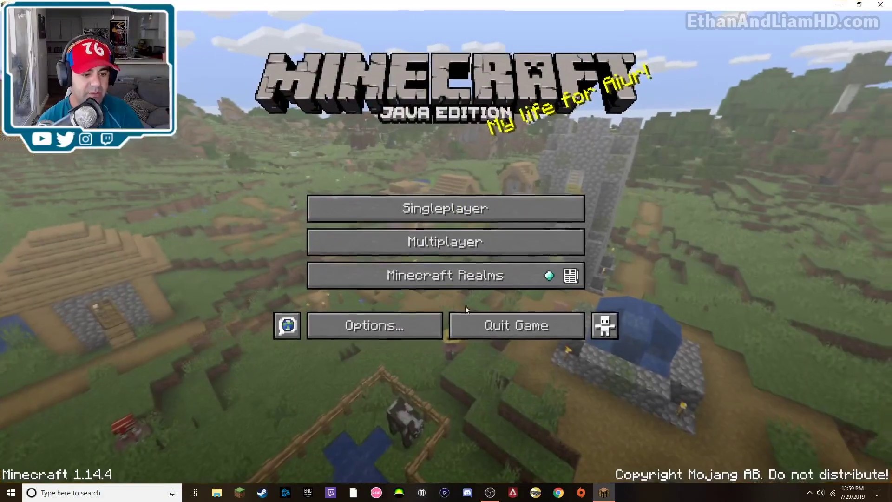
Step: Permanently delete the world New World7 from the saved singleplayer worlds
{"action": "left_click", "coordinate": [454, 213]}
{"action": "scroll", "coordinate": [553, 181], "scroll_direction": "down", "scroll_amount": 9}
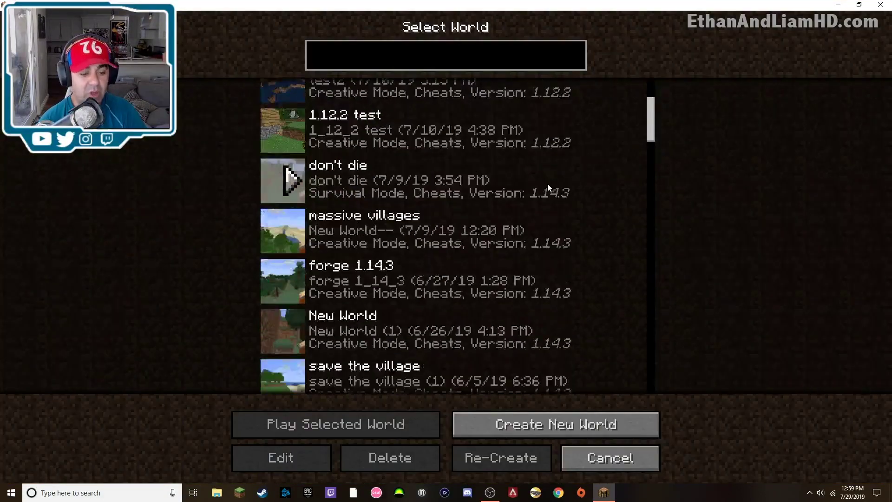
{"action": "scroll", "coordinate": [547, 183], "scroll_direction": "down", "scroll_amount": 20}
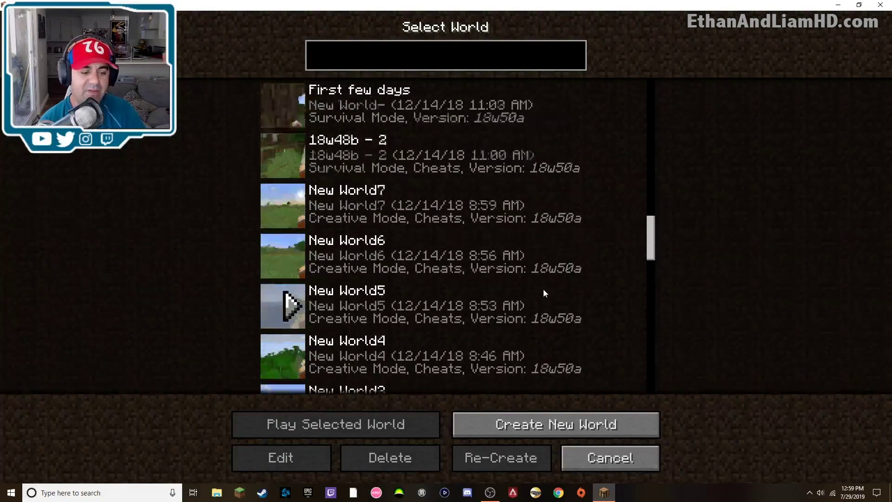
{"action": "scroll", "coordinate": [546, 290], "scroll_direction": "down", "scroll_amount": 8}
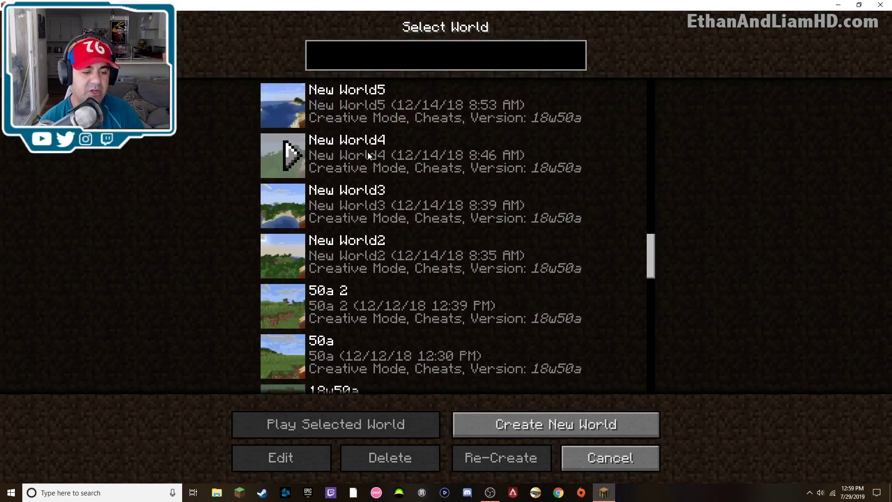
{"action": "scroll", "coordinate": [539, 235], "scroll_direction": "down", "scroll_amount": 8}
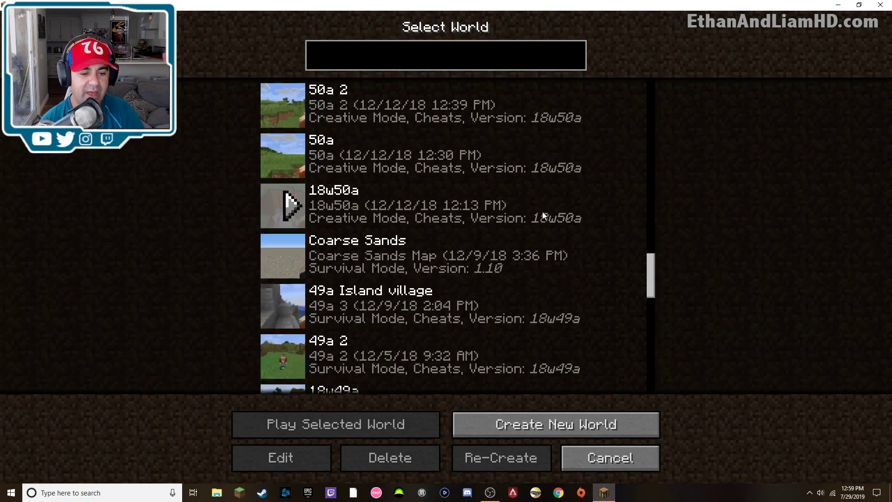
{"action": "scroll", "coordinate": [542, 211], "scroll_direction": "up", "scroll_amount": 9}
{"action": "scroll", "coordinate": [539, 208], "scroll_direction": "up", "scroll_amount": 15}
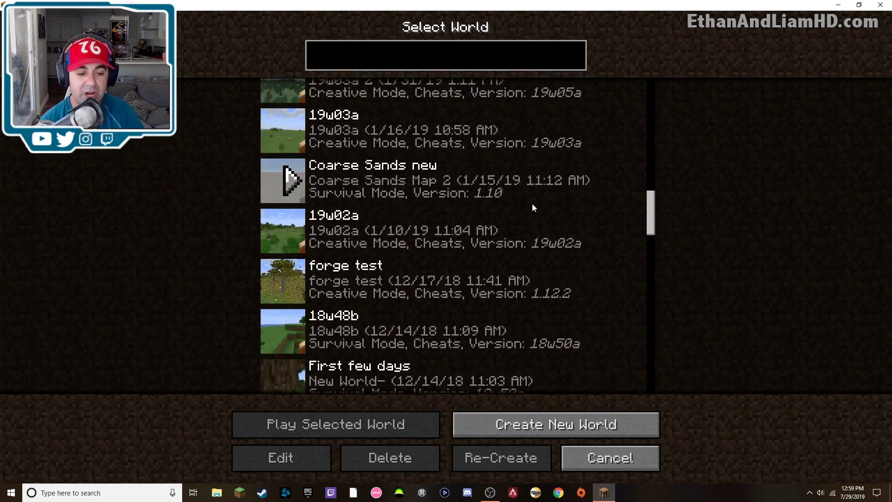
{"action": "left_click_drag", "start_coordinate": [651, 200], "coordinate": [640, 258]}
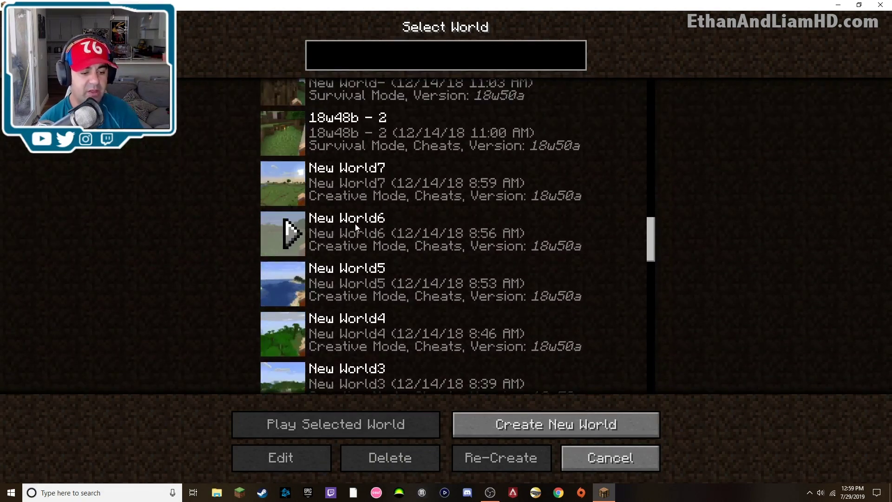
{"action": "left_click", "coordinate": [412, 192]}
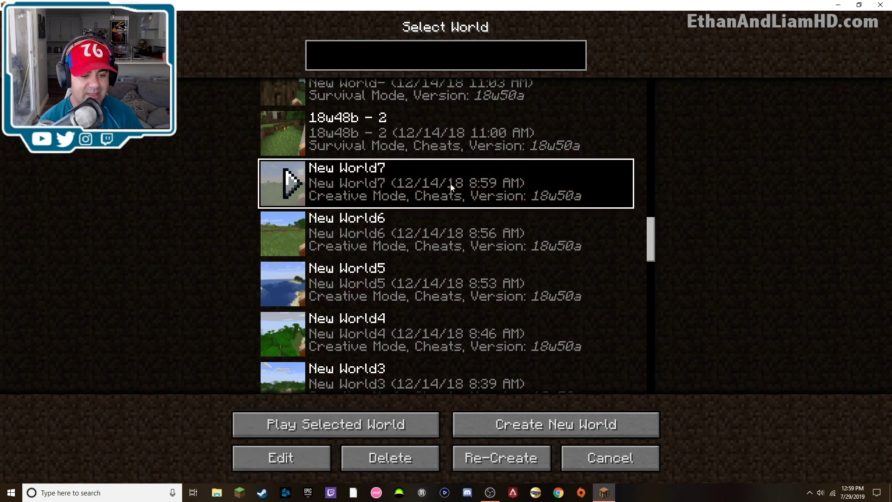
{"action": "left_click", "coordinate": [398, 460]}
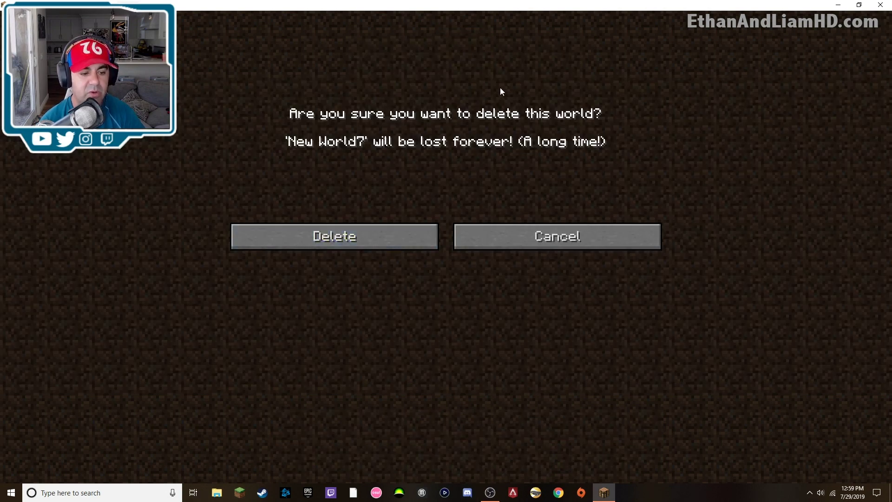
{"action": "left_click", "coordinate": [350, 236]}
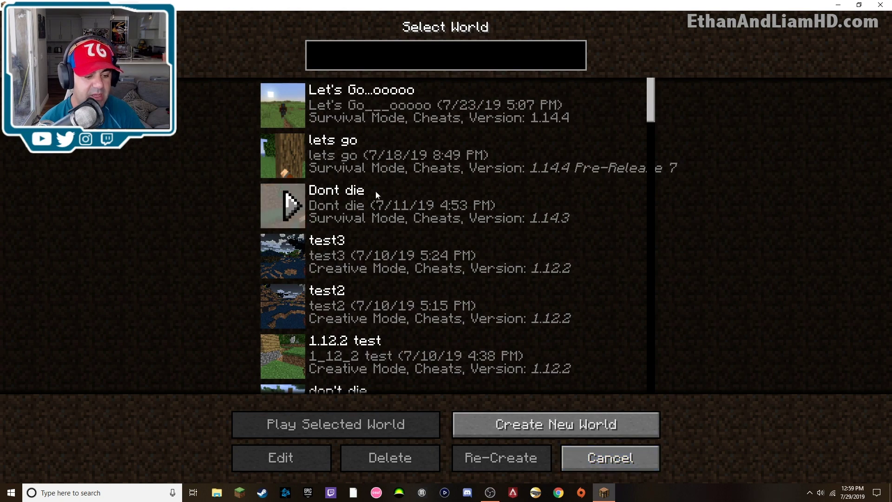
Step: Look through the remaining singleplayer worlds to the end of the list and quit the game
{"action": "scroll", "coordinate": [418, 232], "scroll_direction": "down", "scroll_amount": 6}
{"action": "scroll", "coordinate": [473, 289], "scroll_direction": "down", "scroll_amount": 6}
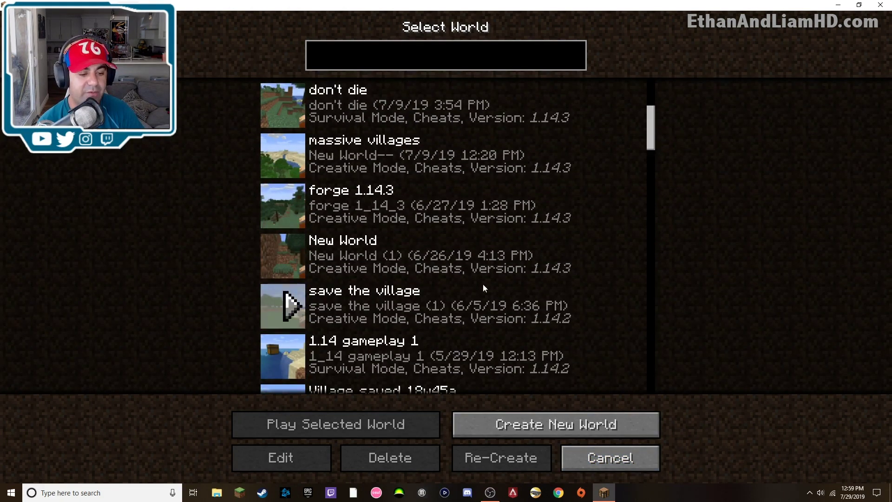
{"action": "scroll", "coordinate": [479, 286], "scroll_direction": "down", "scroll_amount": 12}
{"action": "scroll", "coordinate": [466, 300], "scroll_direction": "down", "scroll_amount": 20}
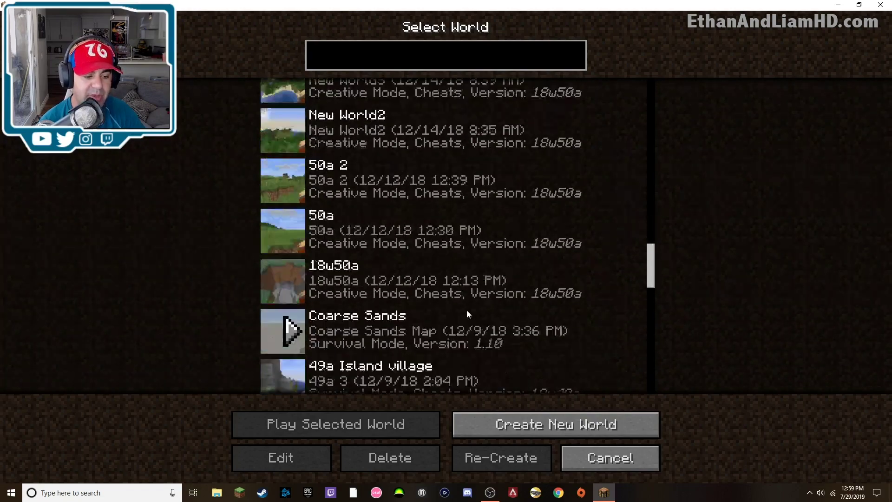
{"action": "scroll", "coordinate": [456, 315], "scroll_direction": "down", "scroll_amount": 6}
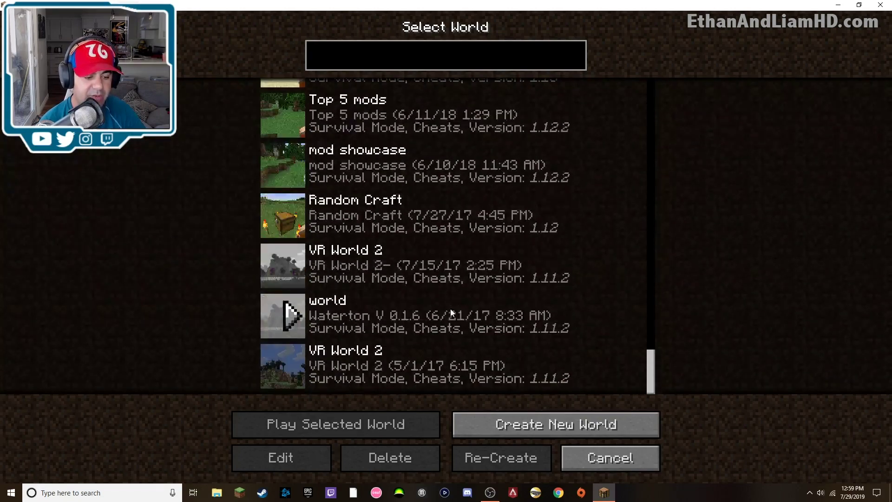
{"action": "scroll", "coordinate": [638, 293], "scroll_direction": "up", "scroll_amount": 20}
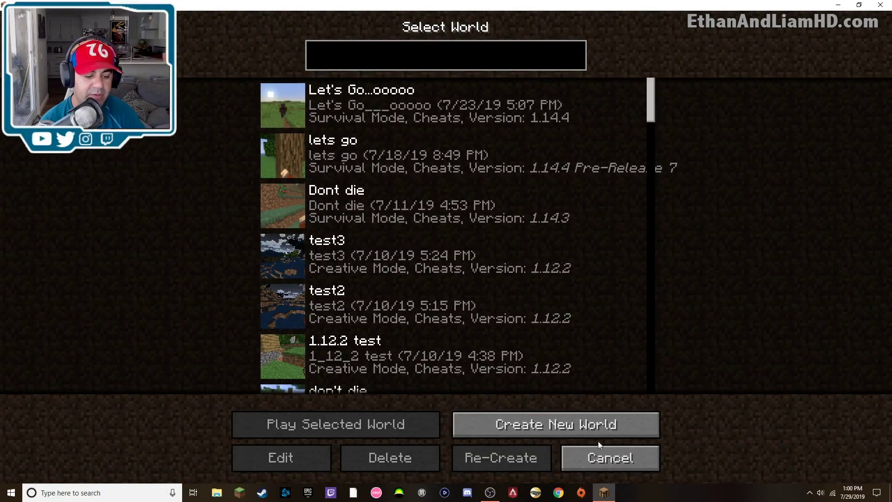
{"action": "left_click", "coordinate": [615, 459]}
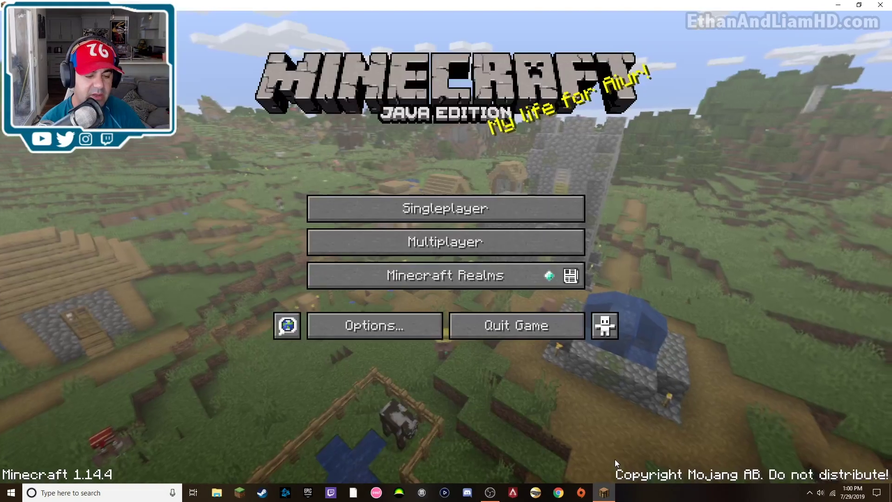
{"action": "left_click", "coordinate": [522, 318]}
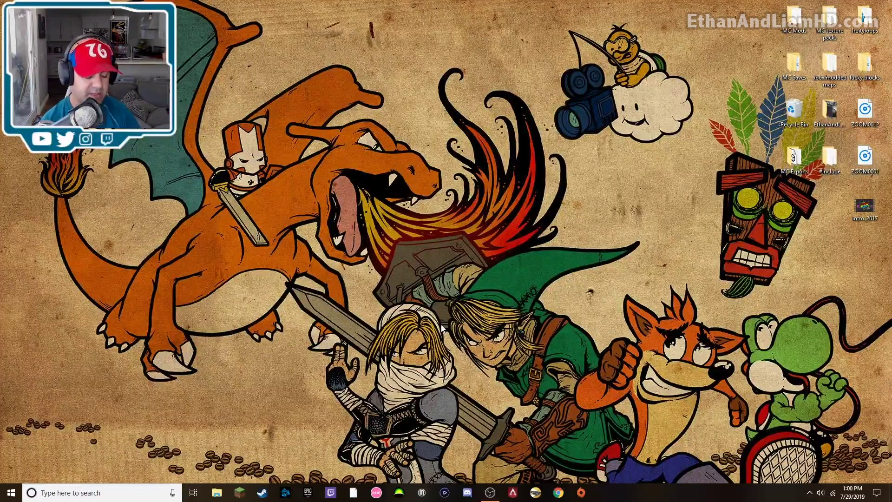
{"action": "key", "text": "super+r"}
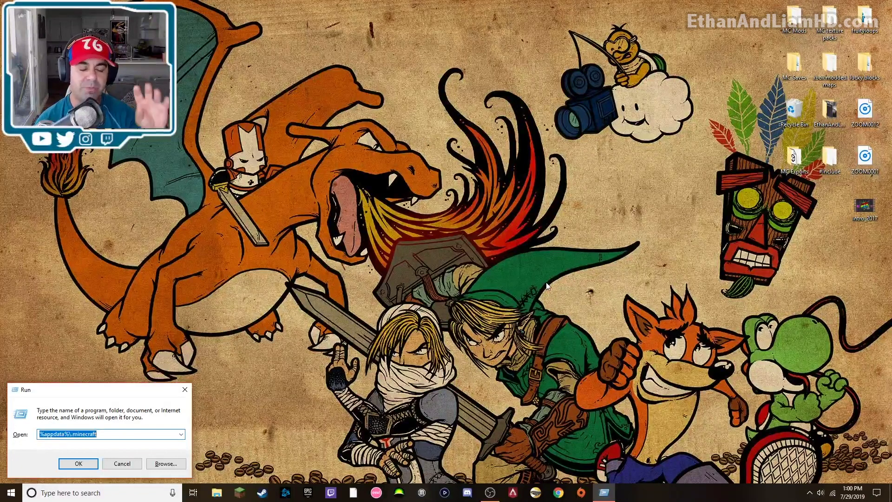
{"action": "left_click", "coordinate": [399, 233]}
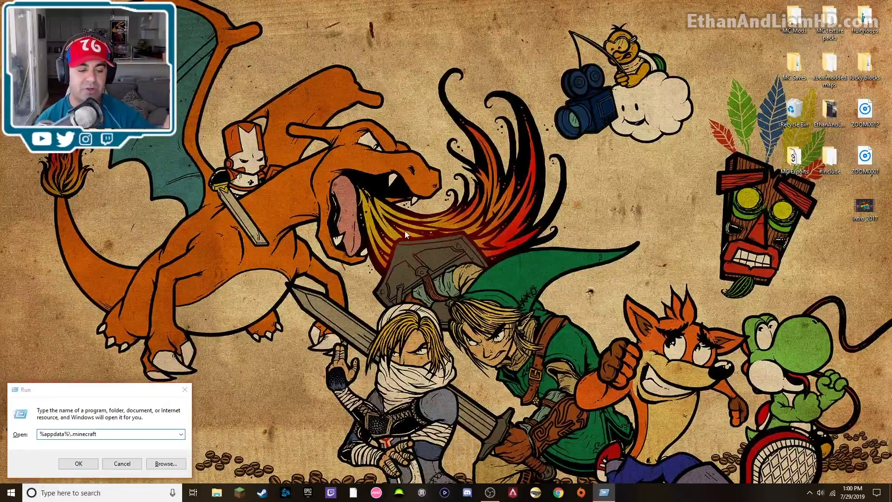
{"action": "left_click", "coordinate": [185, 390]}
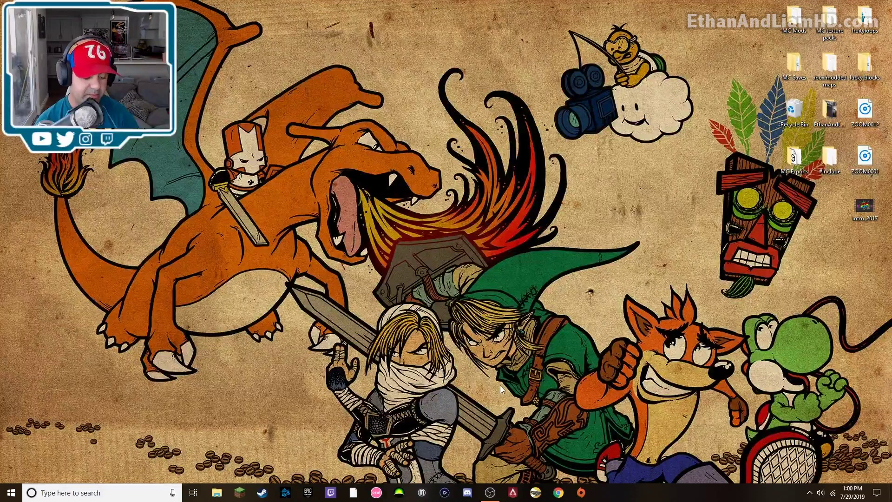
Step: Open the %appdata%\.minecraft folder through the Run dialog and reposition its window to uncover the folder list
{"action": "key", "text": "super+r"}
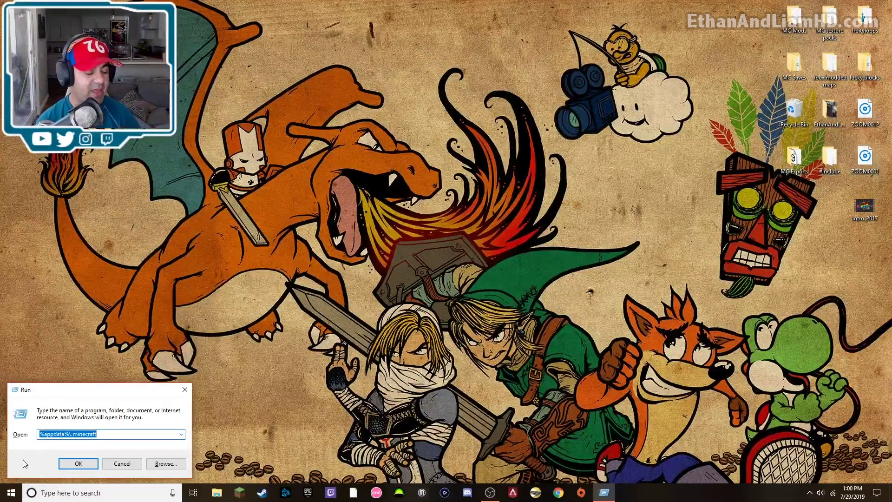
{"action": "left_click_drag", "start_coordinate": [96, 394], "coordinate": [460, 184]}
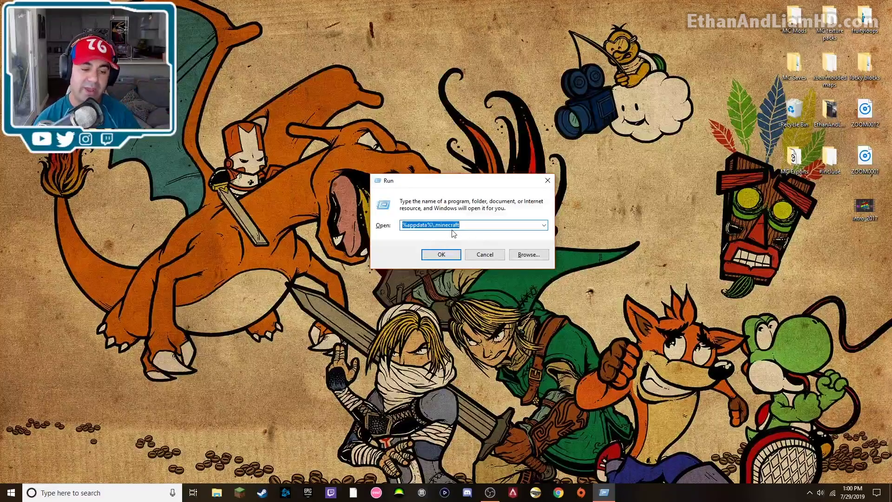
{"action": "left_click", "coordinate": [452, 255]}
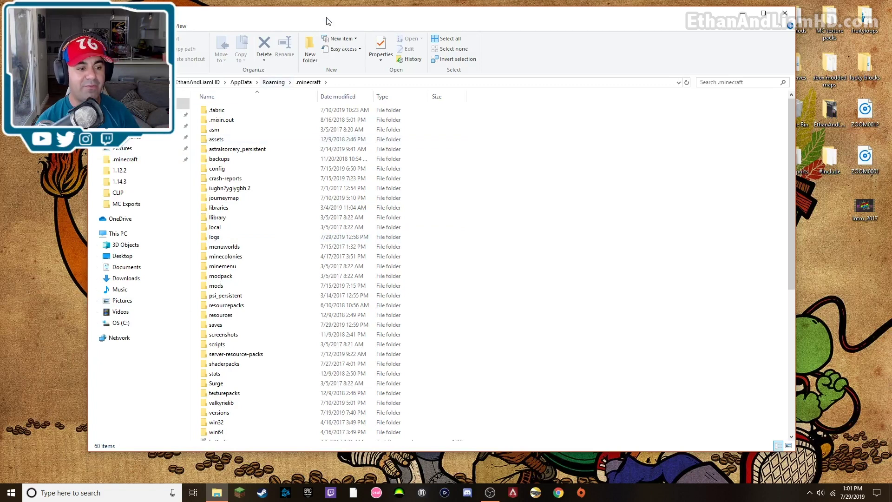
{"action": "left_click_drag", "start_coordinate": [326, 21], "coordinate": [364, 22]}
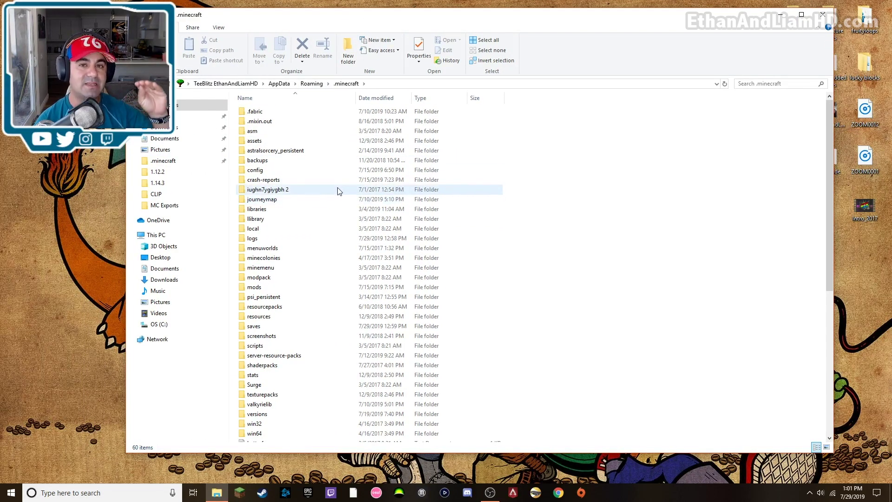
Step: Look through the contents of the .minecraft folder and open its saves folder
{"action": "scroll", "coordinate": [309, 191], "scroll_direction": "down", "scroll_amount": 5}
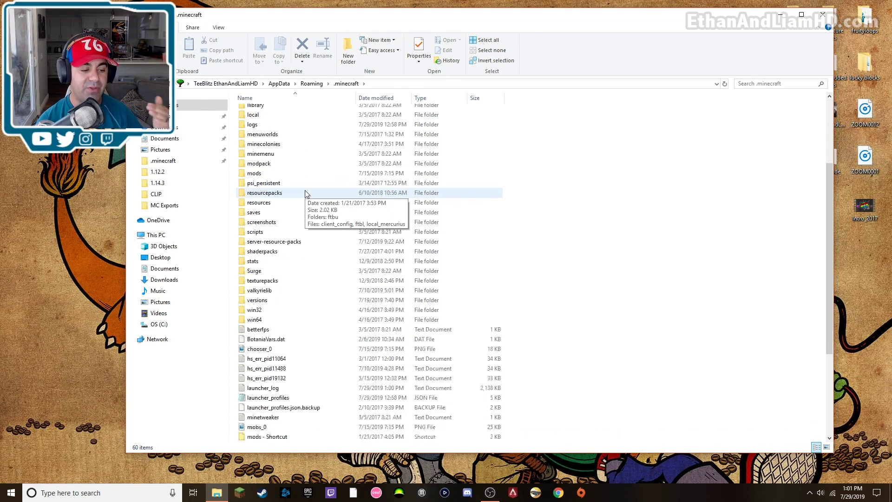
{"action": "scroll", "coordinate": [305, 194], "scroll_direction": "up", "scroll_amount": 3}
{"action": "scroll", "coordinate": [306, 194], "scroll_direction": "up", "scroll_amount": 2}
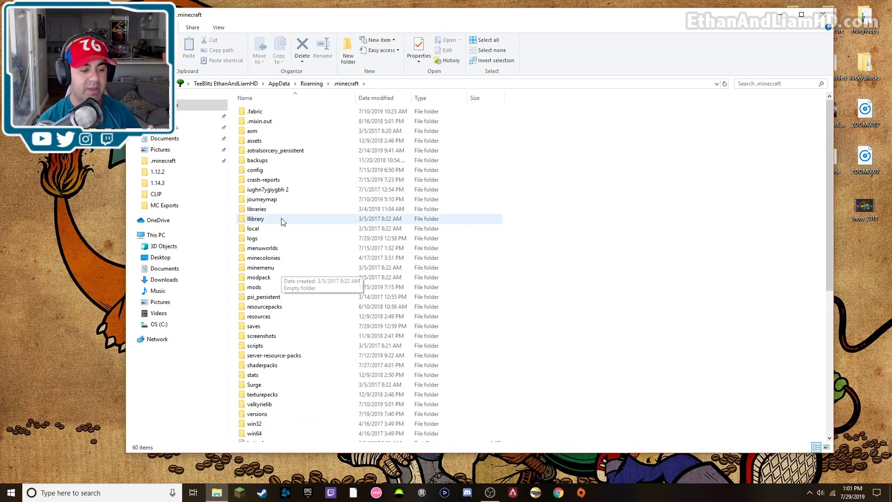
{"action": "left_click", "coordinate": [316, 287]}
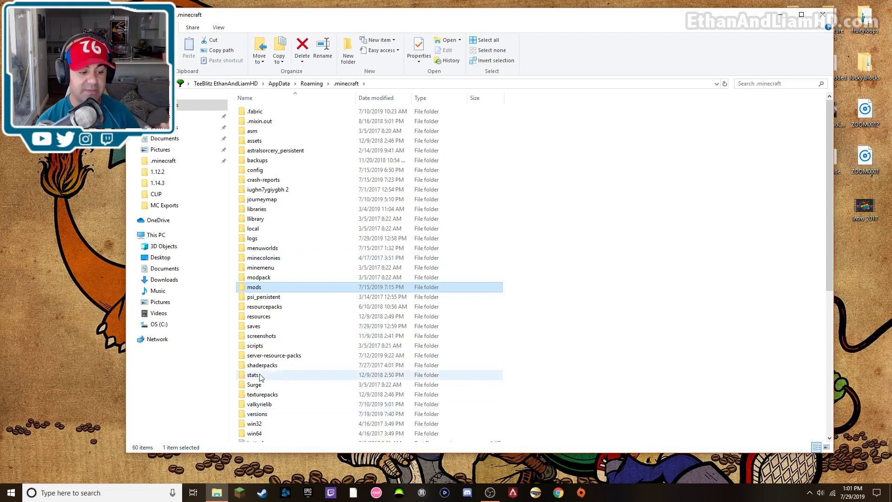
{"action": "double_click", "coordinate": [251, 326]}
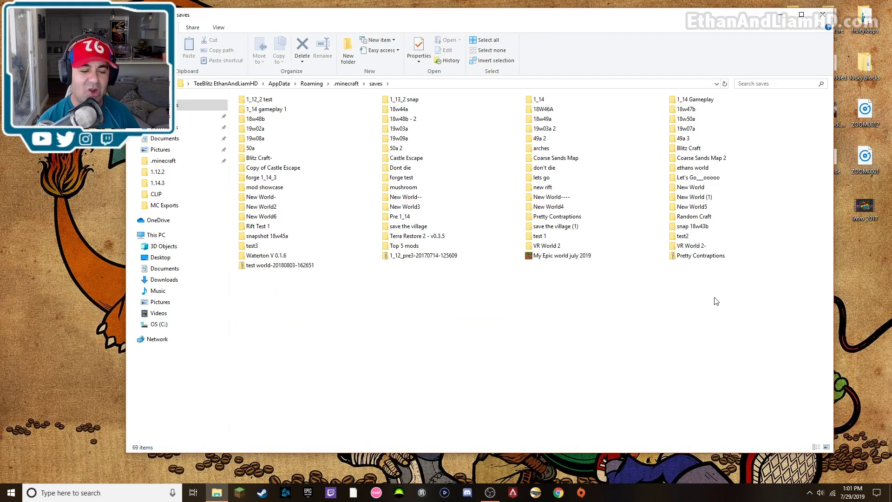
Step: Show the saves folder in Details view, sorted by date modified with the newest worlds first
{"action": "left_click_drag", "start_coordinate": [717, 292], "coordinate": [224, 93]}
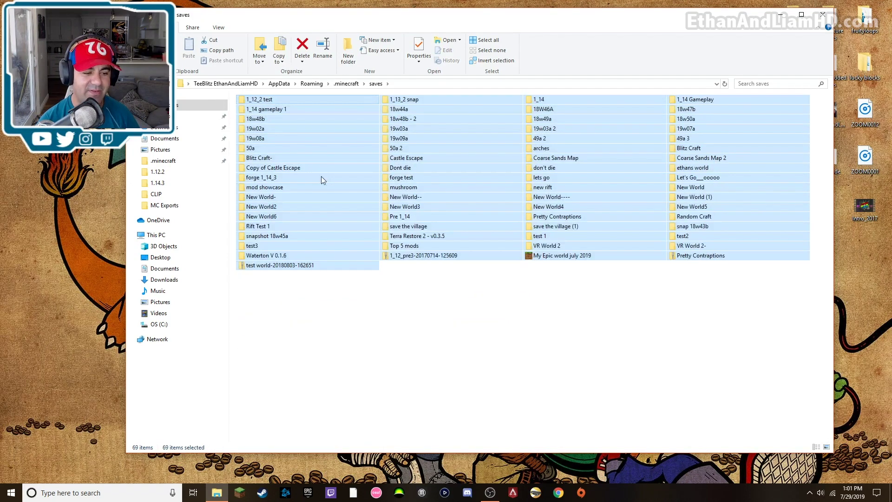
{"action": "left_click", "coordinate": [495, 331]}
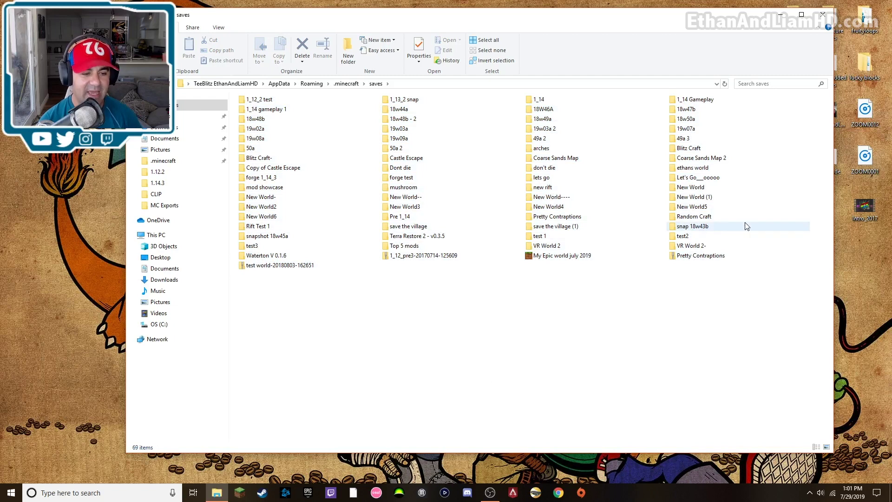
{"action": "right_click", "coordinate": [335, 290]}
{"action": "mouse_move", "coordinate": [401, 298]}
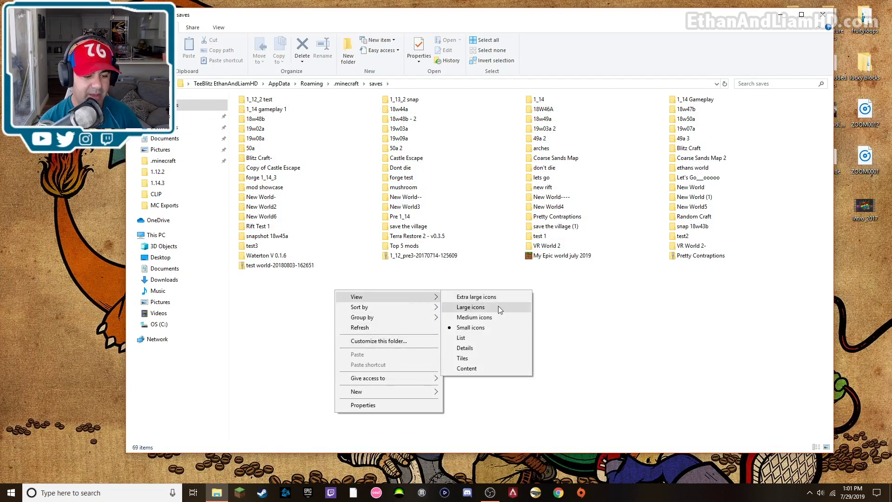
{"action": "left_click", "coordinate": [488, 348]}
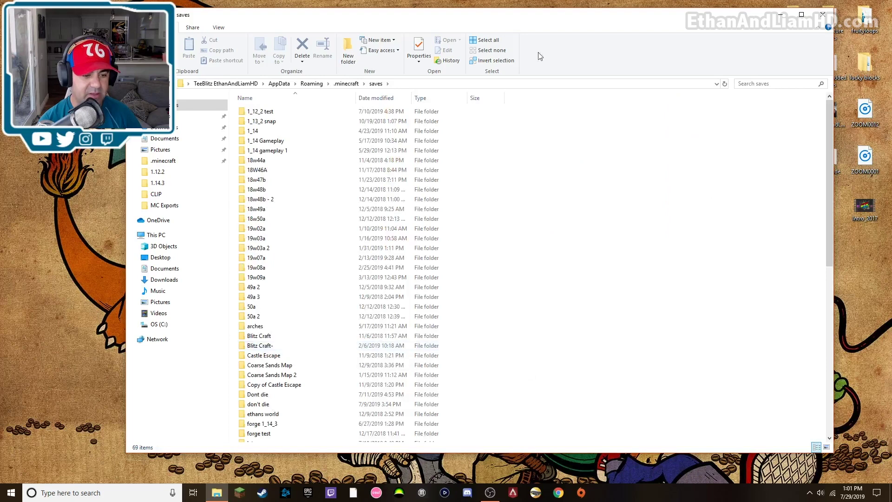
{"action": "left_click", "coordinate": [381, 98]}
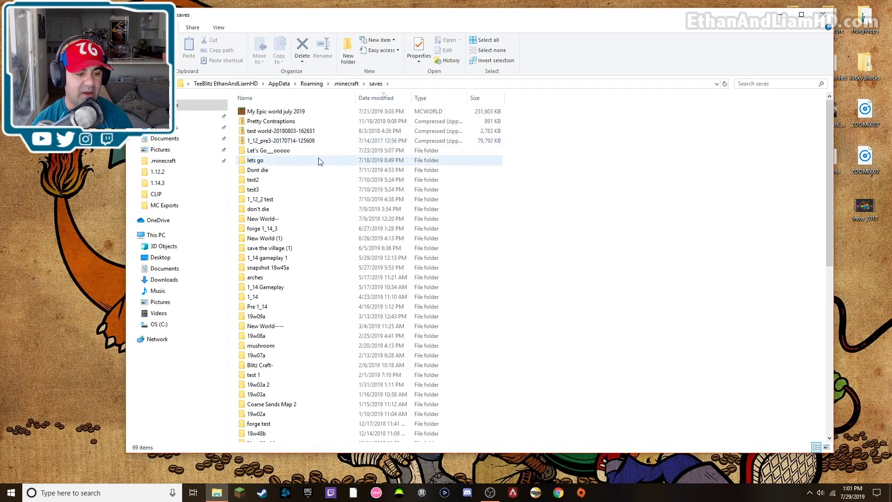
Step: Uncover the desktop icons, create a new folder on the desktop and remove it again
{"action": "left_click", "coordinate": [319, 238]}
{"action": "left_click_drag", "start_coordinate": [613, 23], "coordinate": [494, 31]}
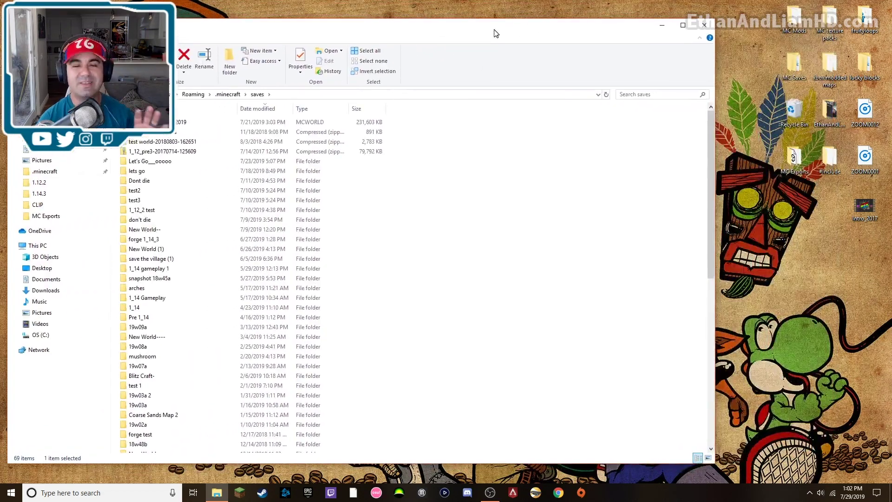
{"action": "right_click", "coordinate": [742, 24]}
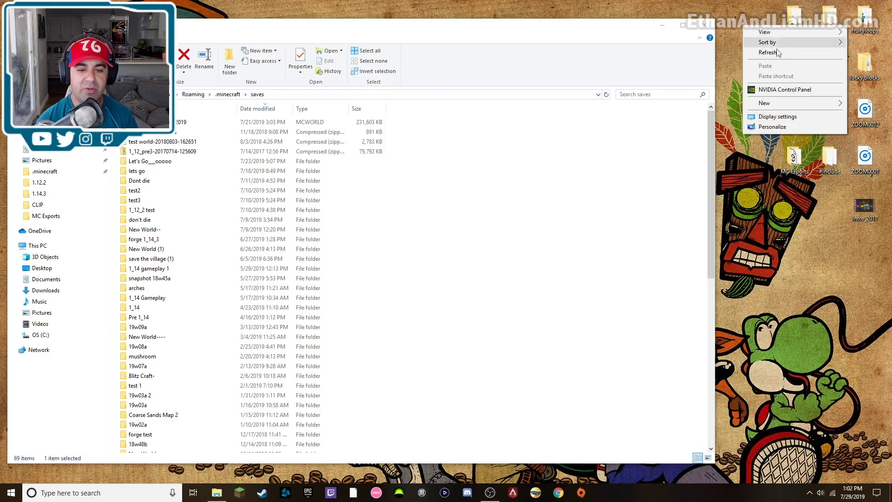
{"action": "mouse_move", "coordinate": [773, 106]}
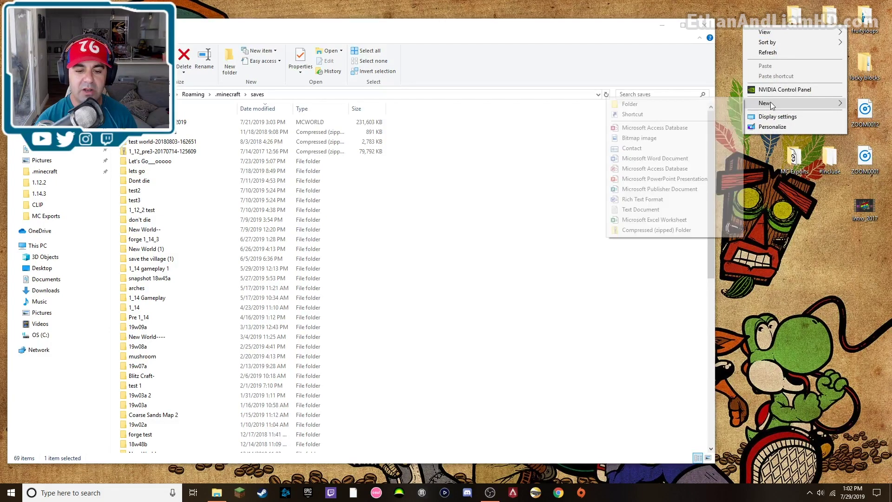
{"action": "left_click", "coordinate": [683, 103]}
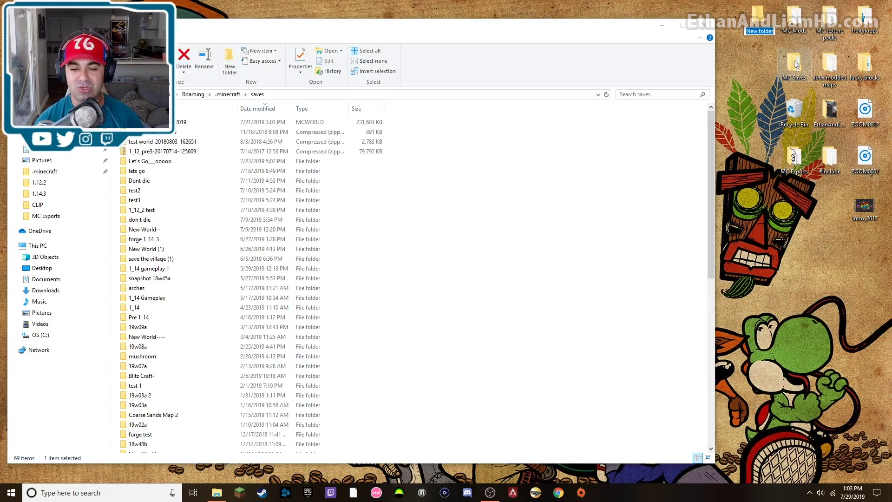
{"action": "left_click", "coordinate": [760, 12]}
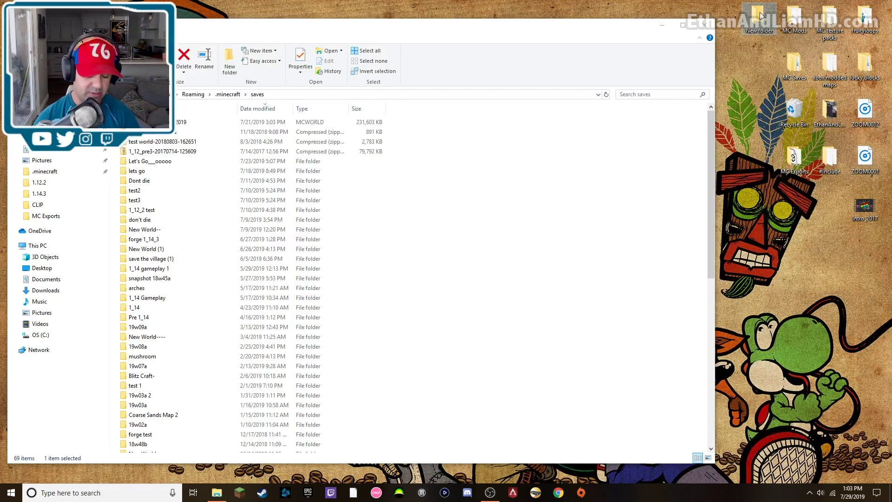
{"action": "left_click_drag", "start_coordinate": [759, 12], "coordinate": [794, 59]}
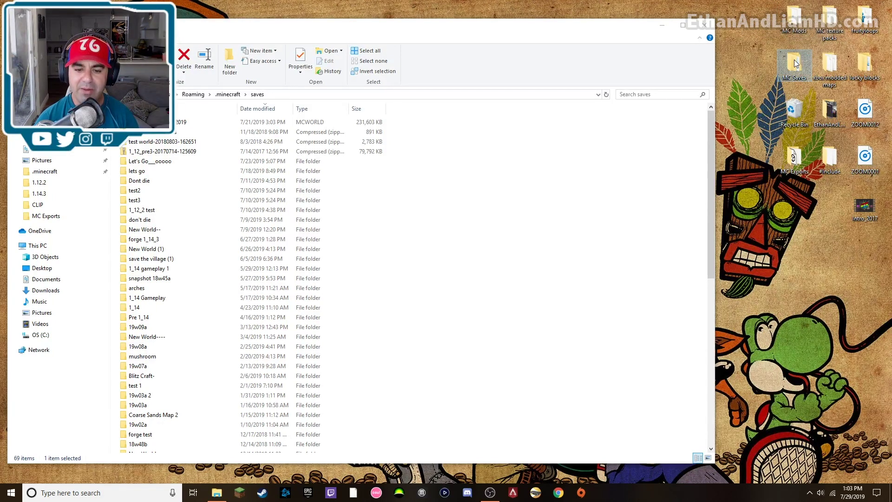
Step: Open the MC Saves folder from the desktop and place its window beside the saves folder window
{"action": "double_click", "coordinate": [793, 60]}
{"action": "left_click_drag", "start_coordinate": [375, 31], "coordinate": [673, 30]}
{"action": "left_click_drag", "start_coordinate": [416, 24], "coordinate": [432, 27]}
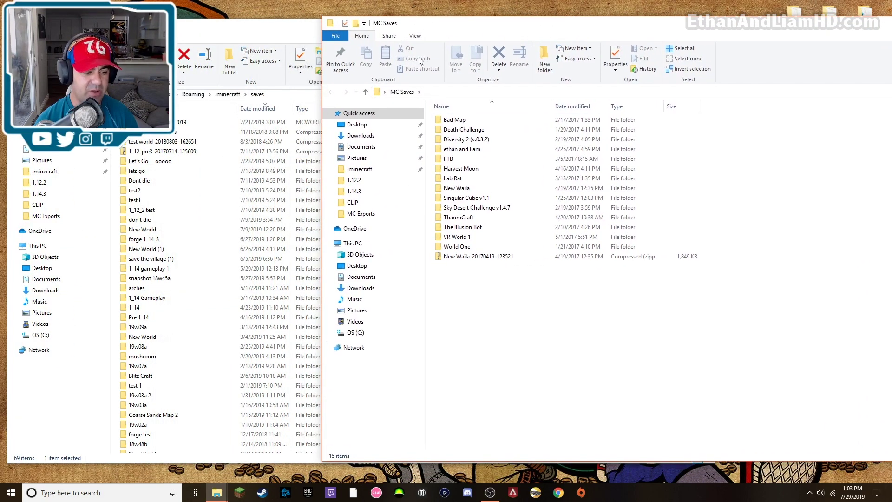
Step: Move all world folders from test2 through VR World 2 out of the saves folder into MC Saves
{"action": "left_click", "coordinate": [191, 33]}
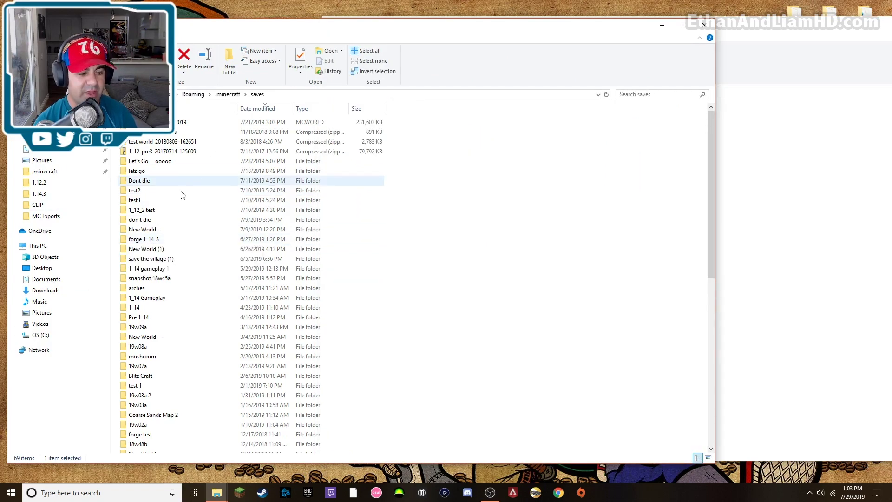
{"action": "left_click", "coordinate": [125, 191]}
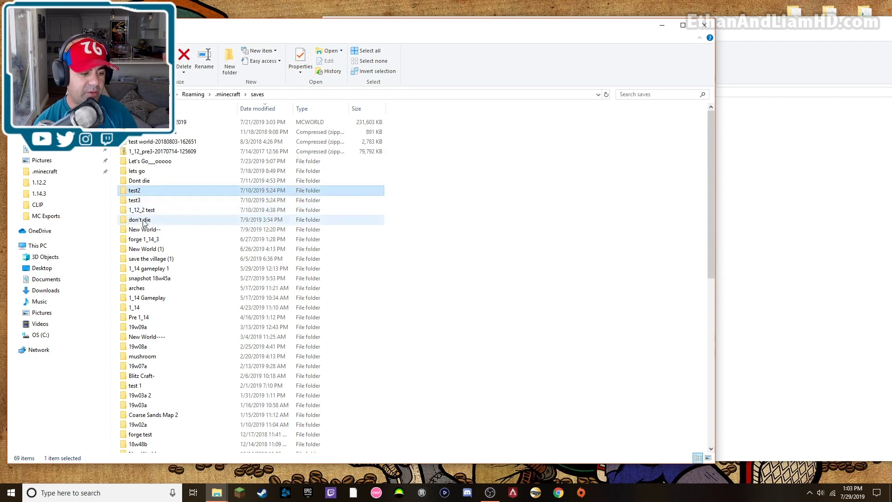
{"action": "scroll", "coordinate": [160, 232], "scroll_direction": "down", "scroll_amount": 11}
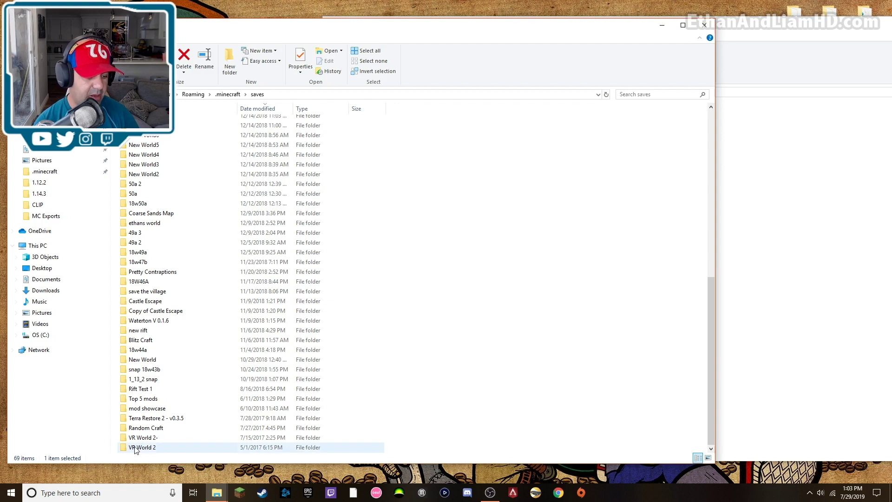
{"action": "left_click", "coordinate": [136, 448], "text": "shift"}
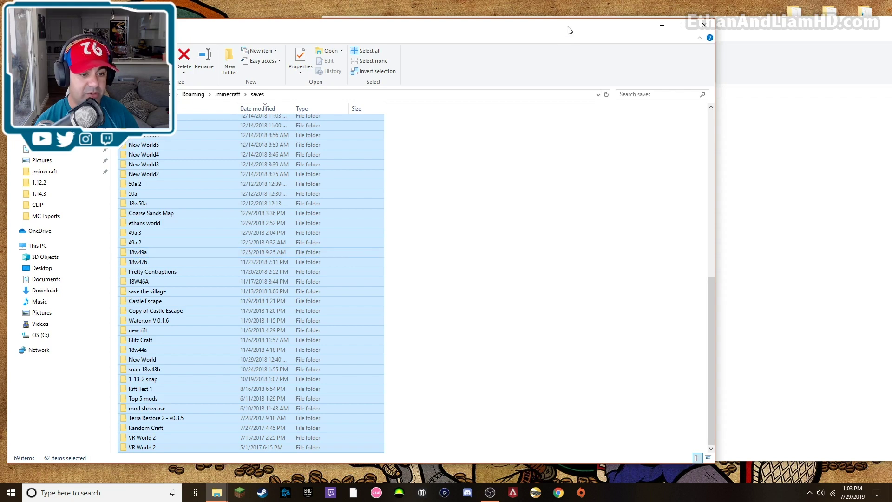
{"action": "left_click_drag", "start_coordinate": [570, 30], "coordinate": [325, 16]}
{"action": "left_click_drag", "start_coordinate": [16, 229], "coordinate": [554, 350]}
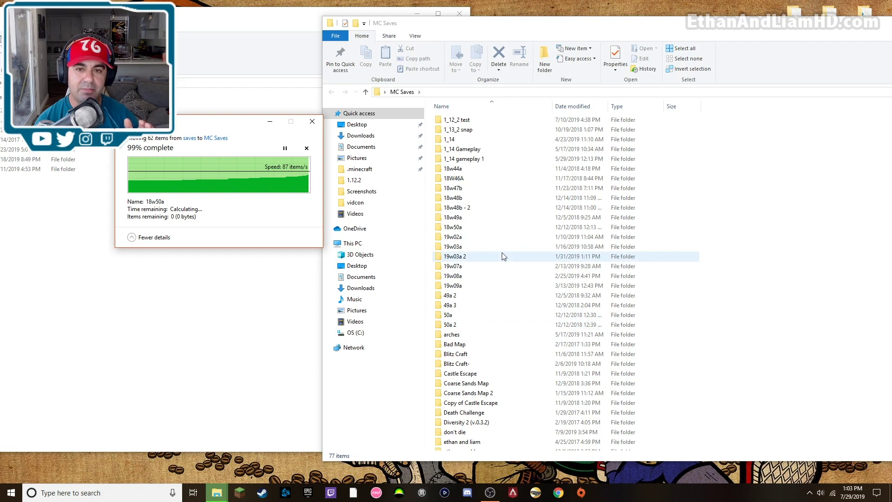
Step: Check the worlds left in the saves folder and close both the saves and MC Saves windows
{"action": "left_click", "coordinate": [170, 206]}
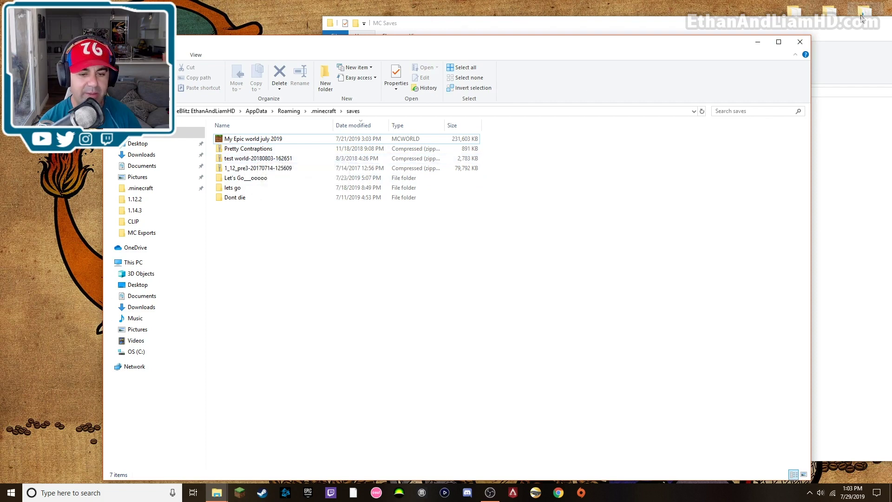
{"action": "left_click_drag", "start_coordinate": [596, 61], "coordinate": [518, 47]}
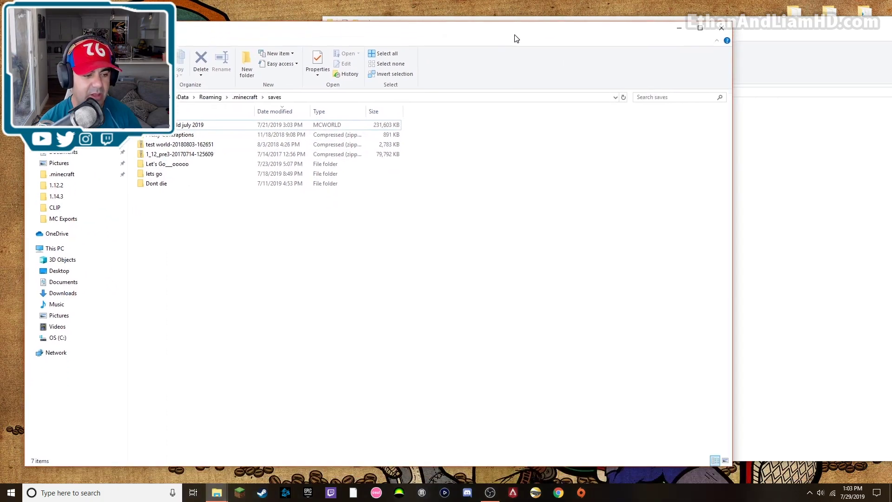
{"action": "left_click", "coordinate": [718, 31]}
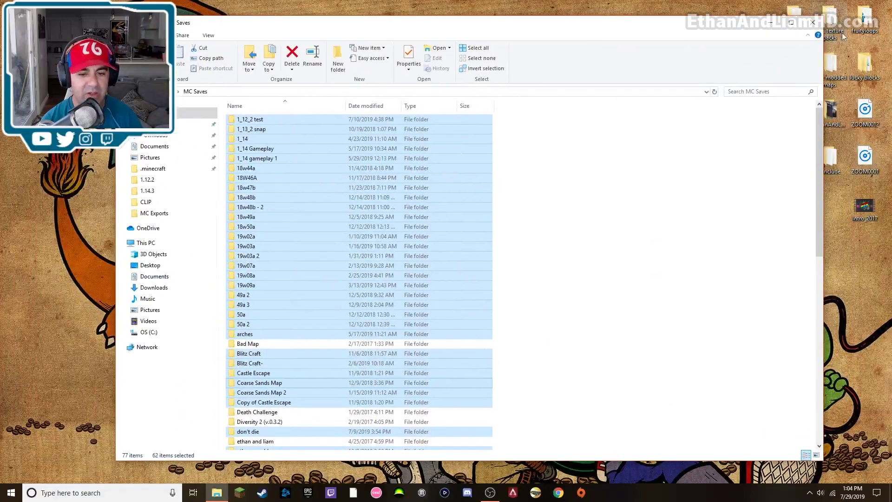
{"action": "left_click", "coordinate": [813, 22]}
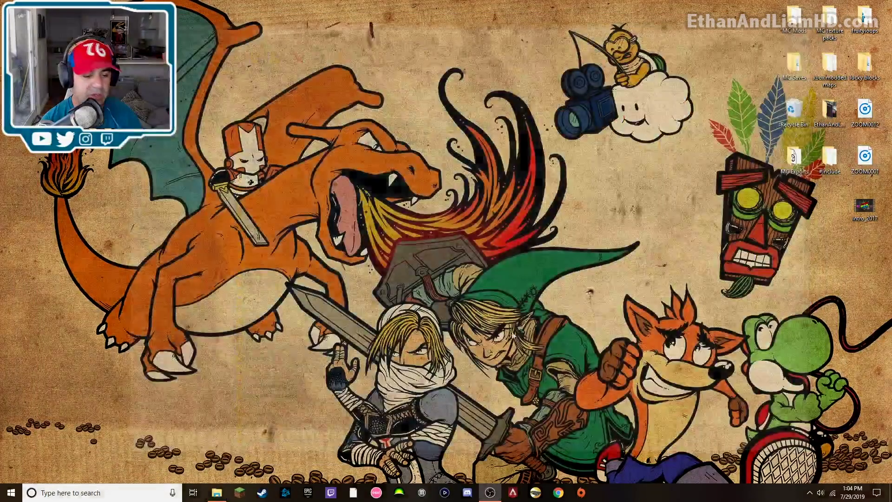
Step: Launch Minecraft with the Latest release (1.14.4) installation to check the singleplayer world list, and quit the game
{"action": "left_click", "coordinate": [240, 493]}
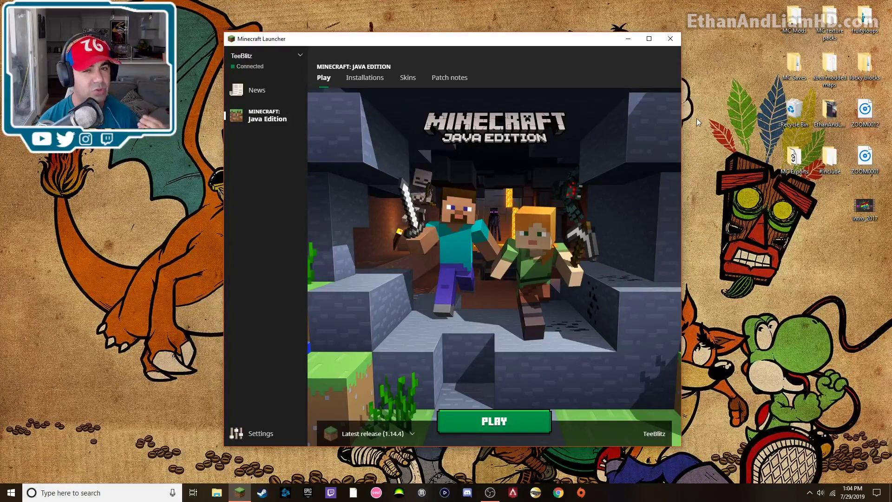
{"action": "left_click", "coordinate": [497, 410]}
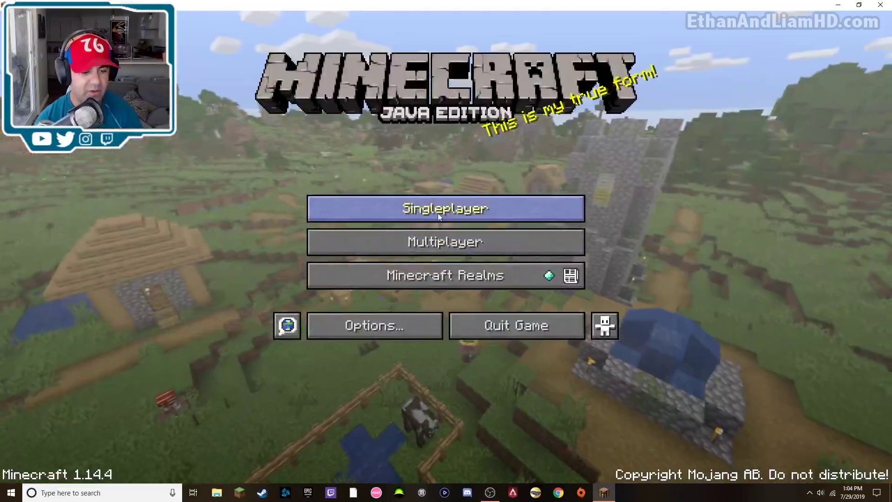
{"action": "left_click", "coordinate": [440, 217]}
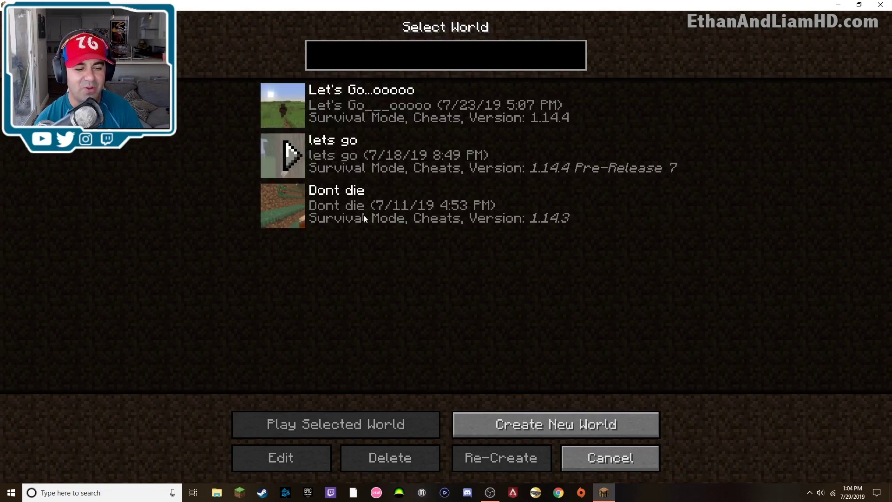
{"action": "left_click", "coordinate": [614, 459]}
{"action": "left_click", "coordinate": [516, 322]}
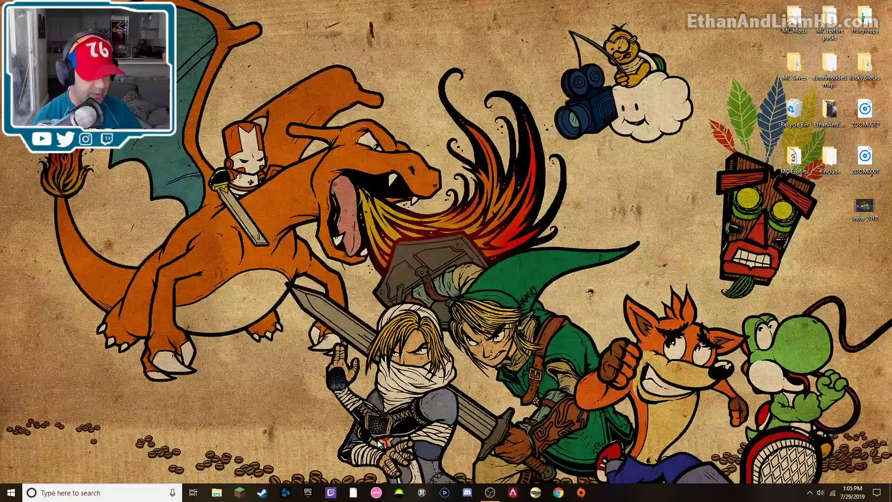
Step: Reopen the .minecraft folder by running %appdata%\.minecraft again
{"action": "key", "text": "super+r"}
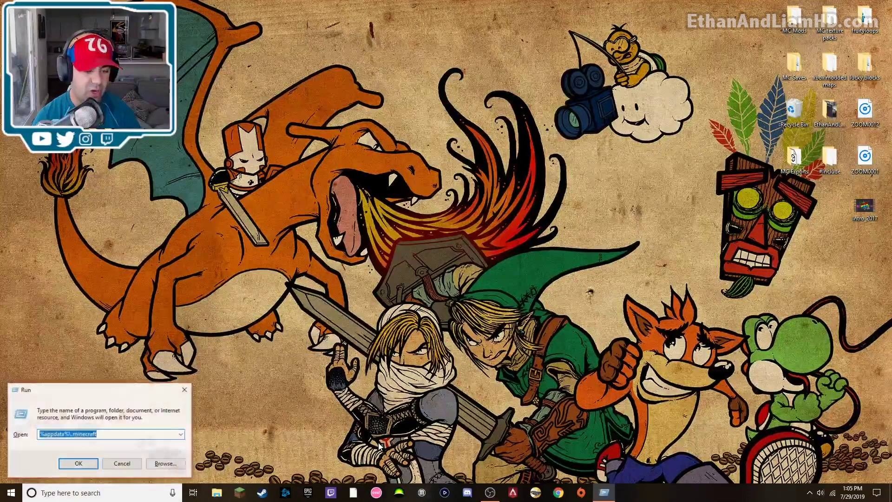
{"action": "key", "text": "Return"}
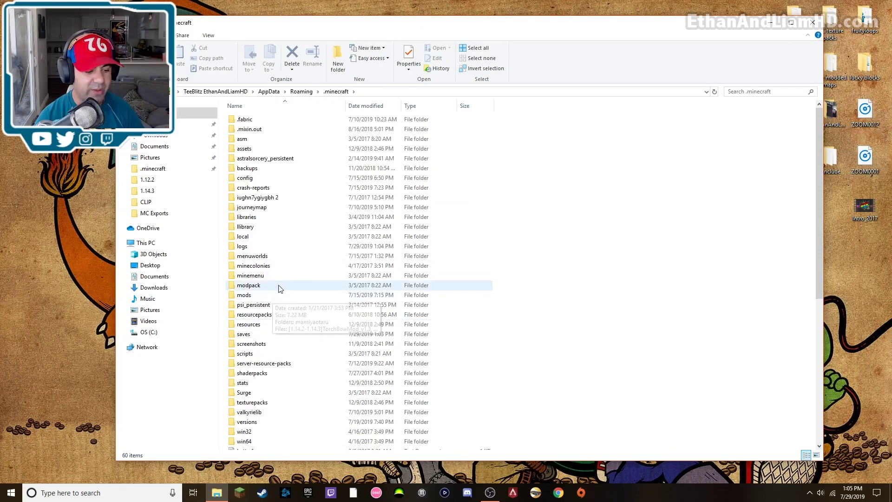
Step: Open the versions folder inside .minecraft and look through the list of installed version folders
{"action": "scroll", "coordinate": [279, 288], "scroll_direction": "down", "scroll_amount": 9}
{"action": "left_click", "coordinate": [229, 175]}
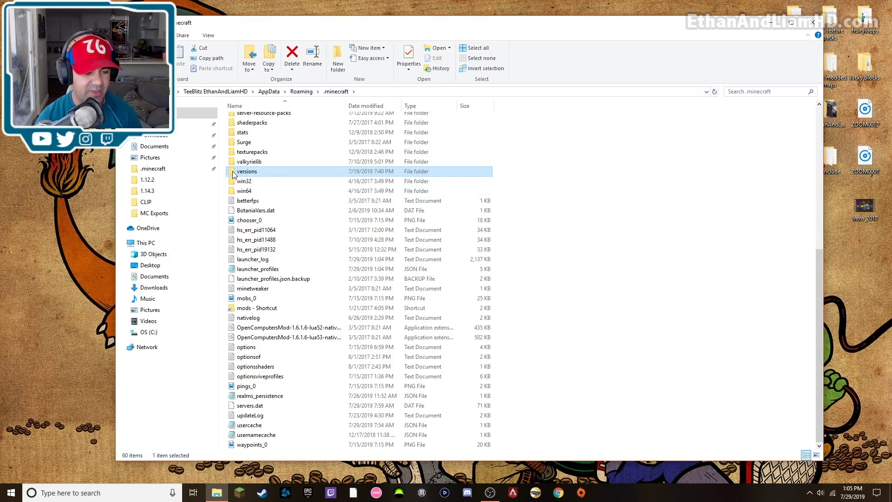
{"action": "double_click", "coordinate": [234, 172]}
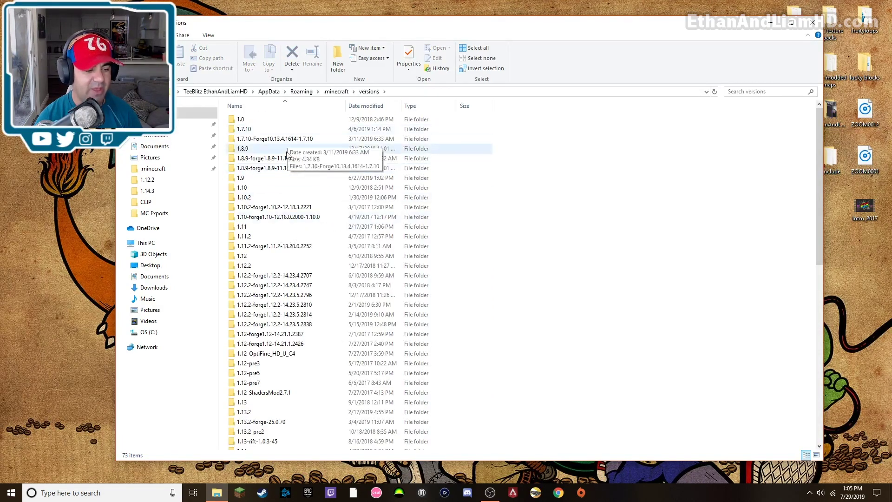
{"action": "scroll", "coordinate": [287, 154], "scroll_direction": "down", "scroll_amount": 13}
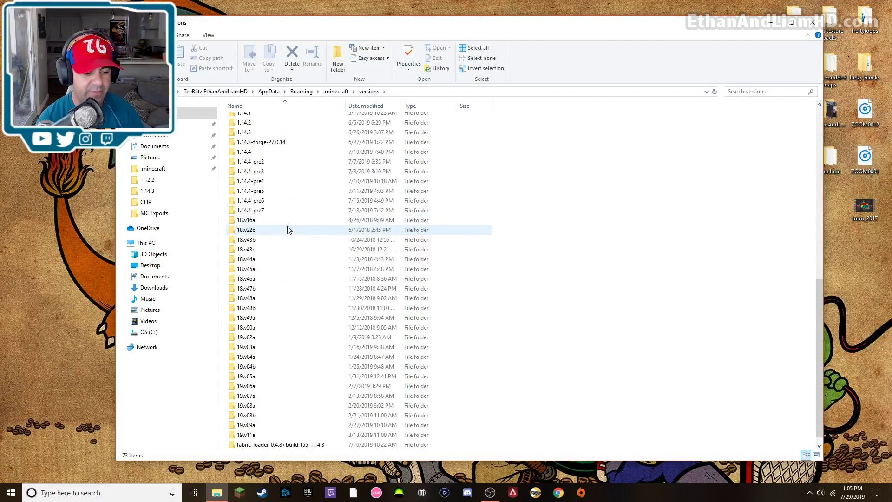
{"action": "scroll", "coordinate": [288, 230], "scroll_direction": "down", "scroll_amount": 1}
{"action": "scroll", "coordinate": [314, 406], "scroll_direction": "up", "scroll_amount": 6}
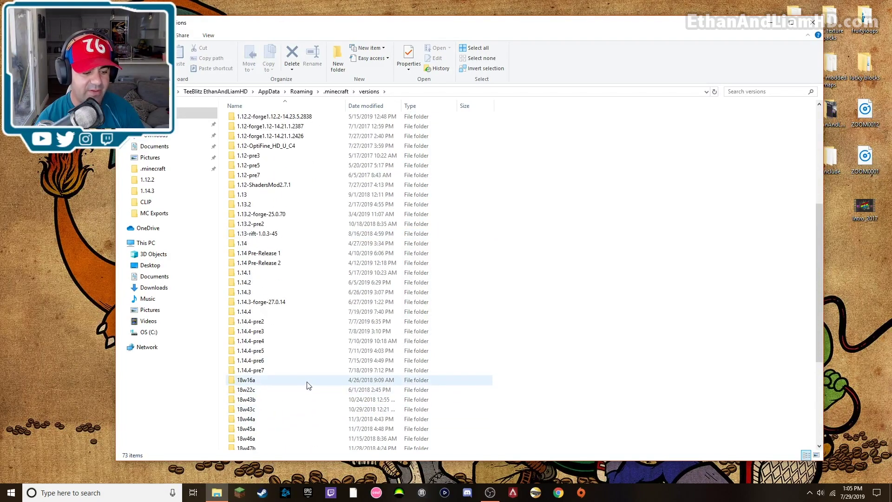
{"action": "scroll", "coordinate": [308, 384], "scroll_direction": "up", "scroll_amount": 3}
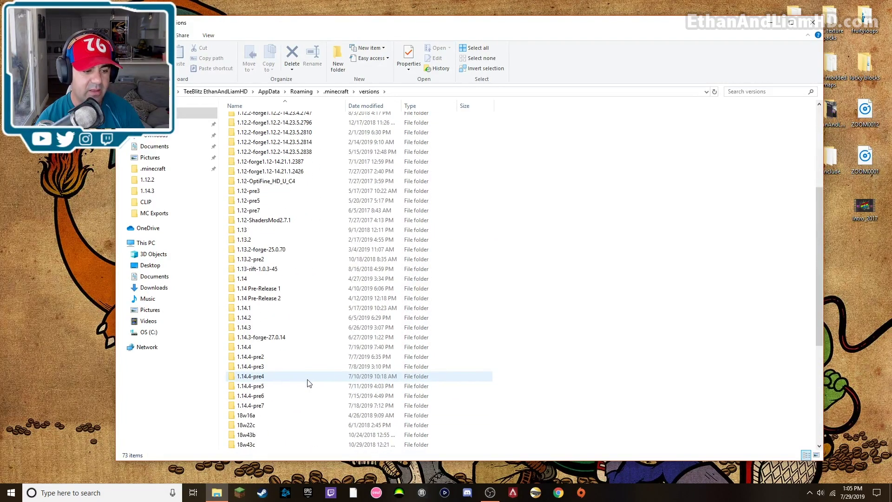
{"action": "scroll", "coordinate": [309, 381], "scroll_direction": "down", "scroll_amount": 7}
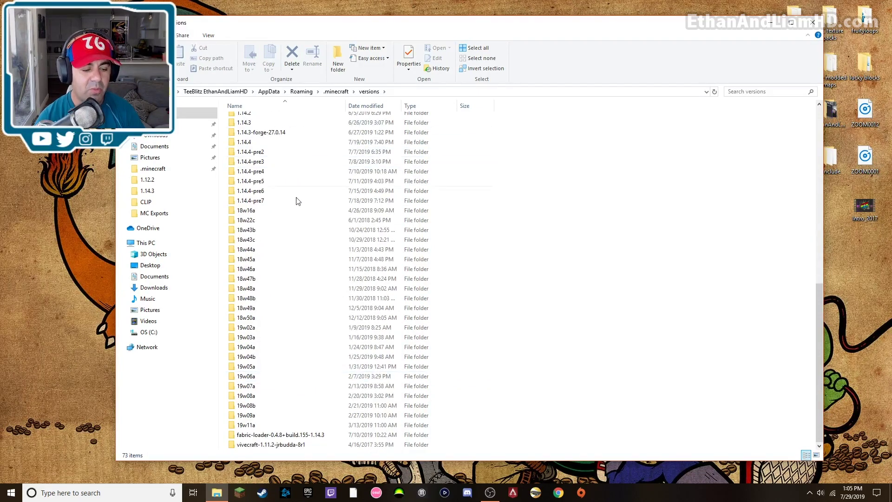
Step: Delete the pre-release and snapshot version folders from 1.14.4-pre2 through 19w11a
{"action": "left_click", "coordinate": [290, 210]}
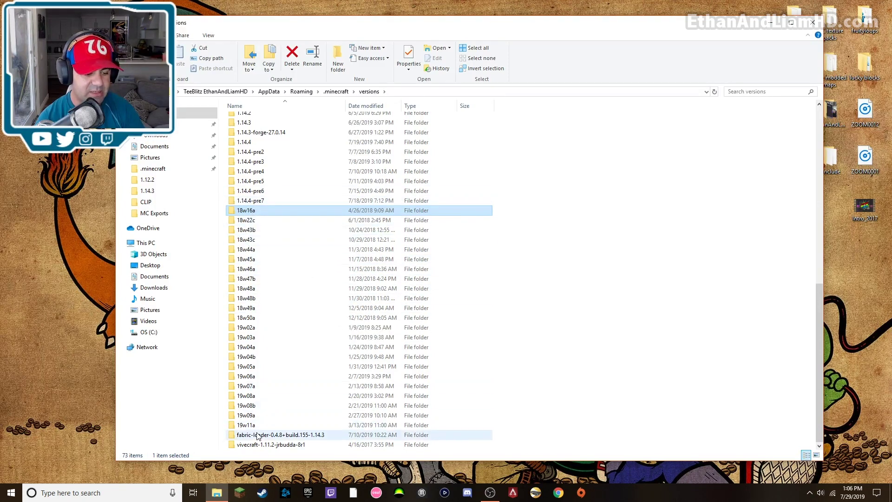
{"action": "left_click", "coordinate": [248, 425], "text": "shift"}
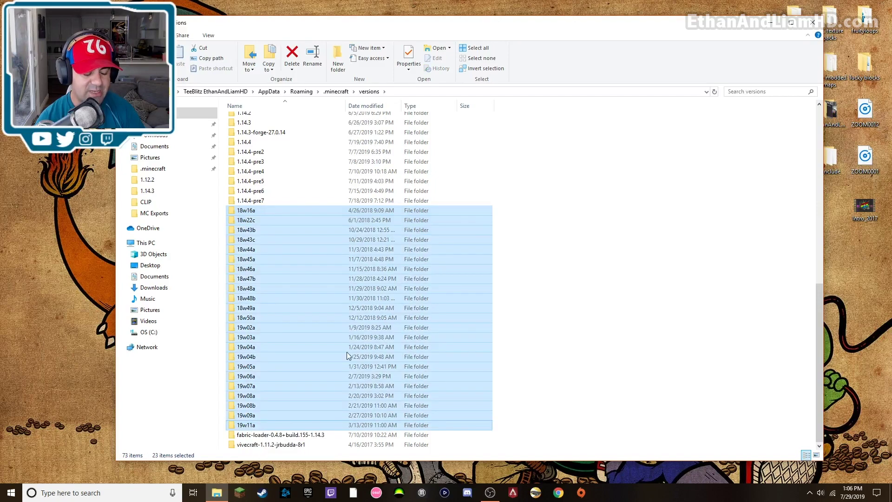
{"action": "scroll", "coordinate": [267, 344], "scroll_direction": "up", "scroll_amount": 3}
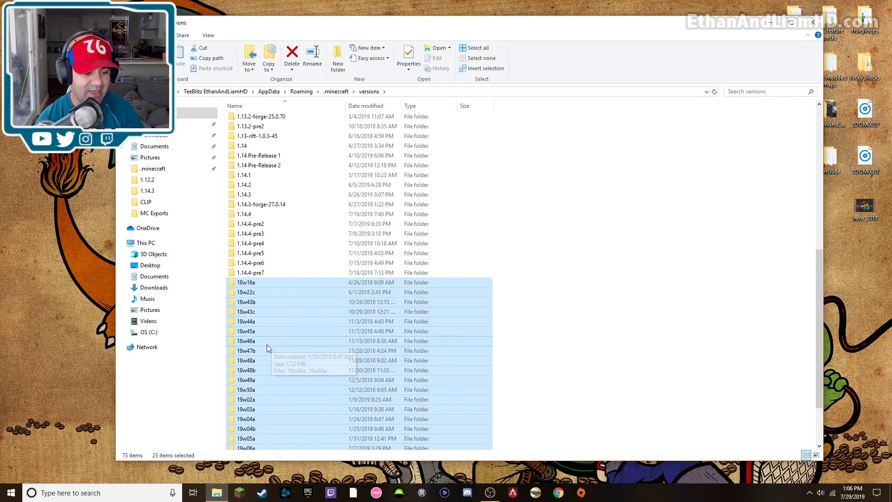
{"action": "scroll", "coordinate": [264, 350], "scroll_direction": "down", "scroll_amount": 3}
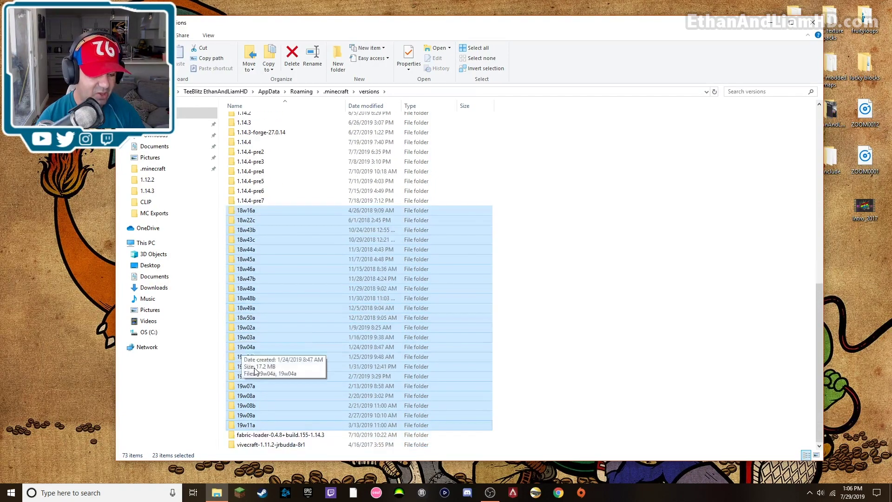
{"action": "left_click", "coordinate": [254, 427]}
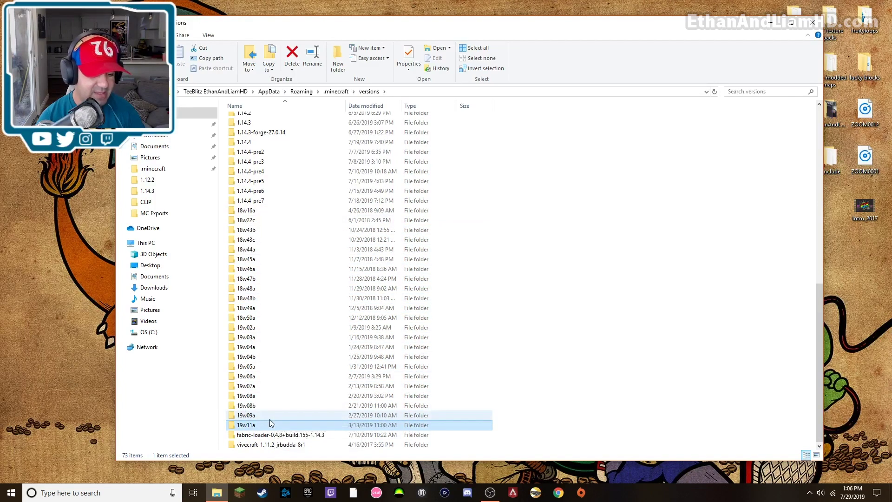
{"action": "scroll", "coordinate": [272, 421], "scroll_direction": "up", "scroll_amount": 3}
{"action": "scroll", "coordinate": [272, 421], "scroll_direction": "down", "scroll_amount": 2}
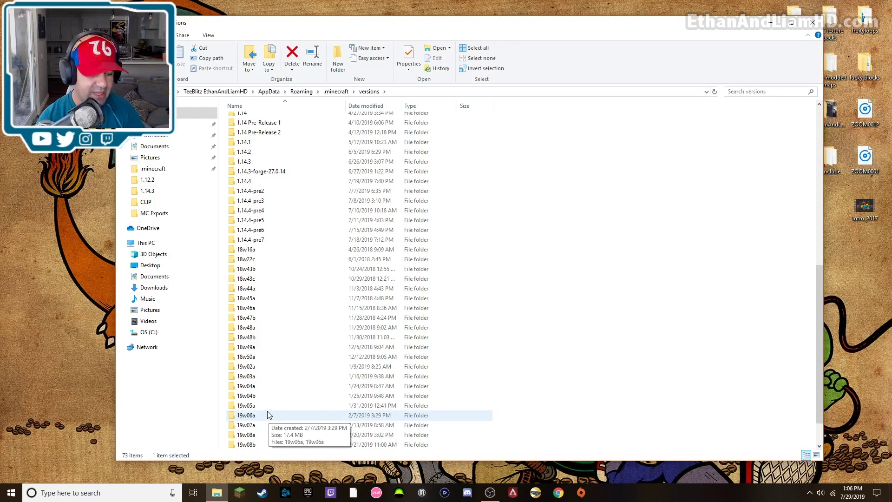
{"action": "scroll", "coordinate": [267, 414], "scroll_direction": "up", "scroll_amount": 3}
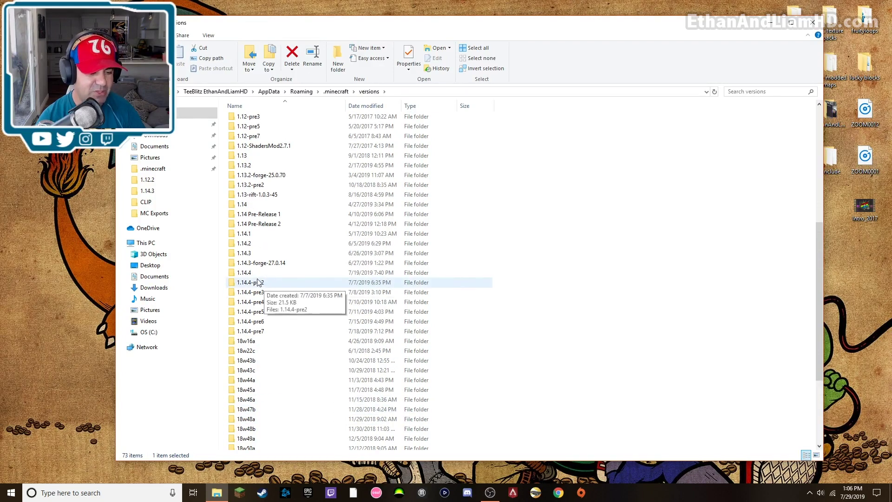
{"action": "left_click", "coordinate": [263, 284], "text": "shift"}
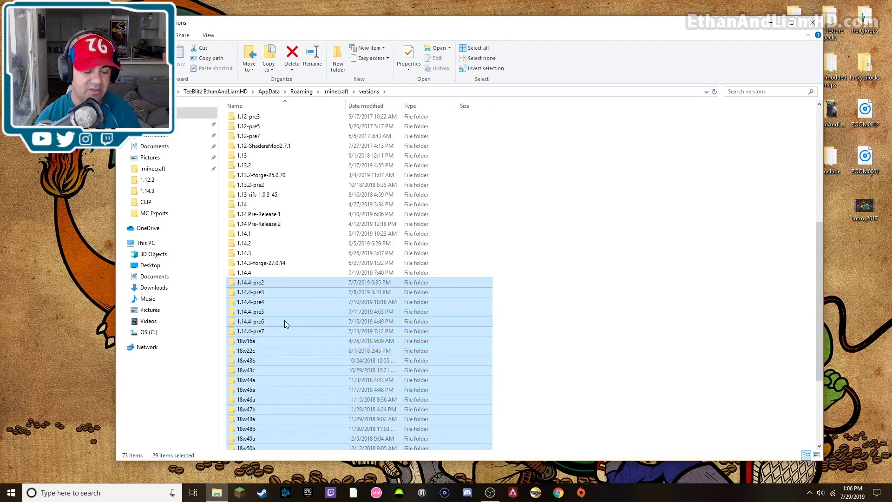
{"action": "key", "text": "Delete"}
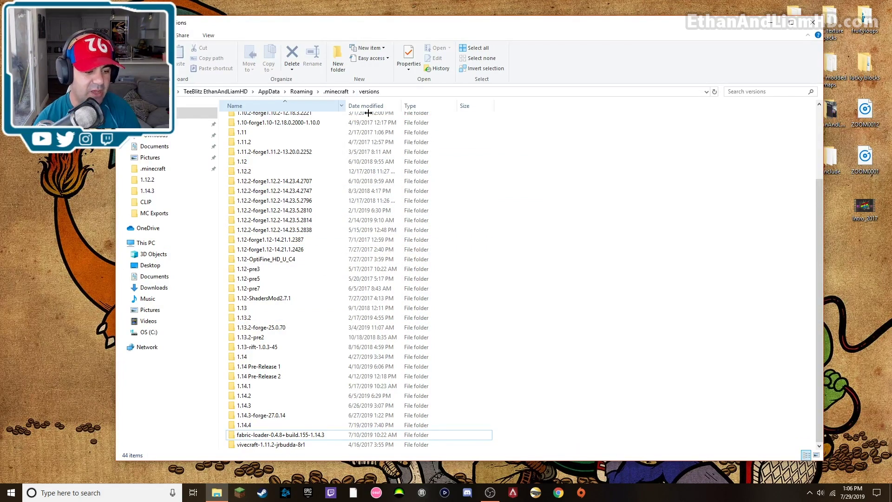
Step: Widen the Name column and delete the 1.12.2 Forge version folders from 14.23.4.2707 through 14.23.5.2814
{"action": "left_click_drag", "start_coordinate": [368, 113], "coordinate": [451, 114]}
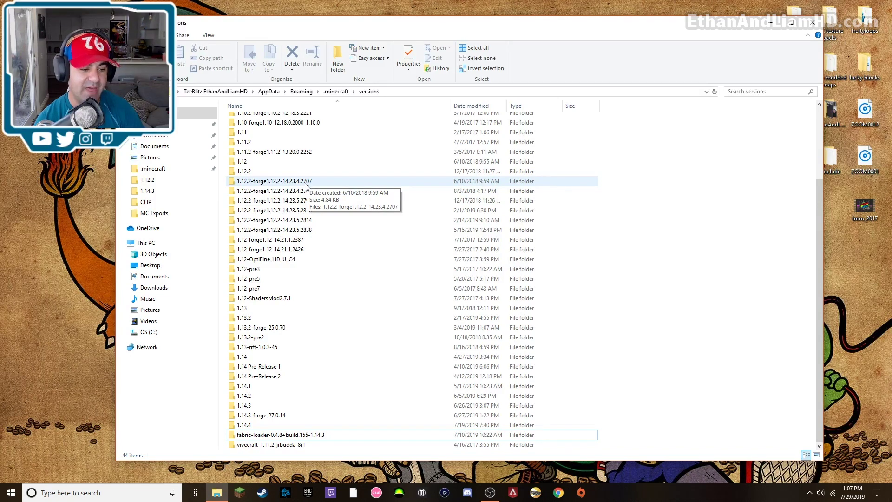
{"action": "left_click", "coordinate": [305, 231]}
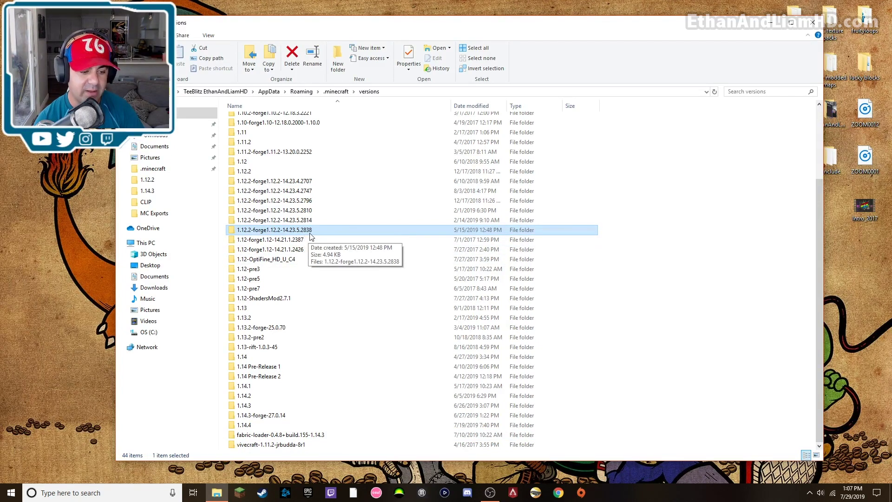
{"action": "left_click", "coordinate": [279, 221]}
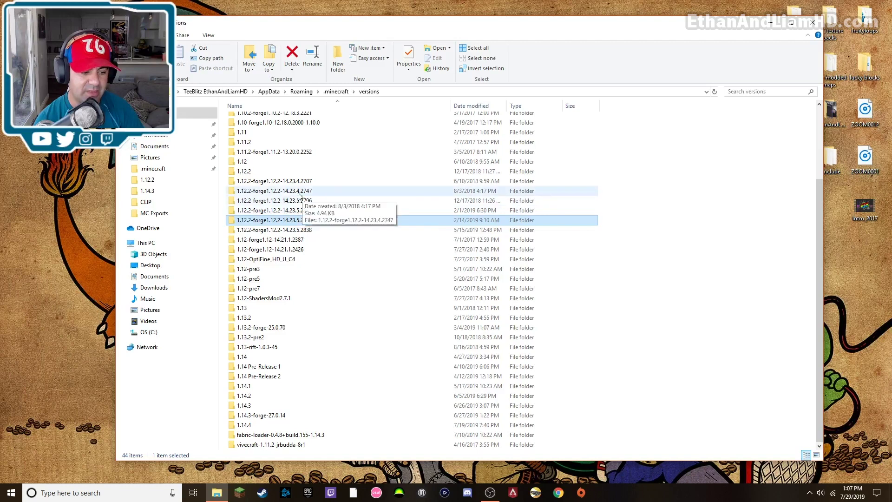
{"action": "left_click", "coordinate": [282, 183], "text": "shift"}
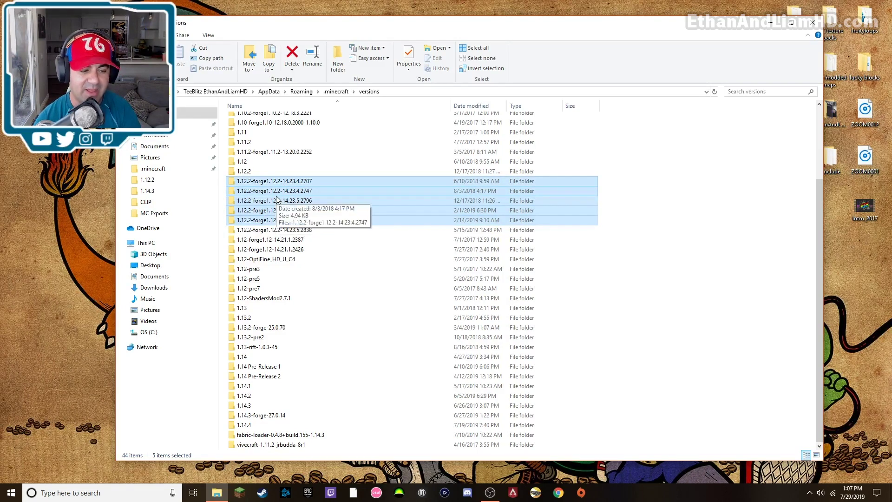
{"action": "key", "text": "Delete"}
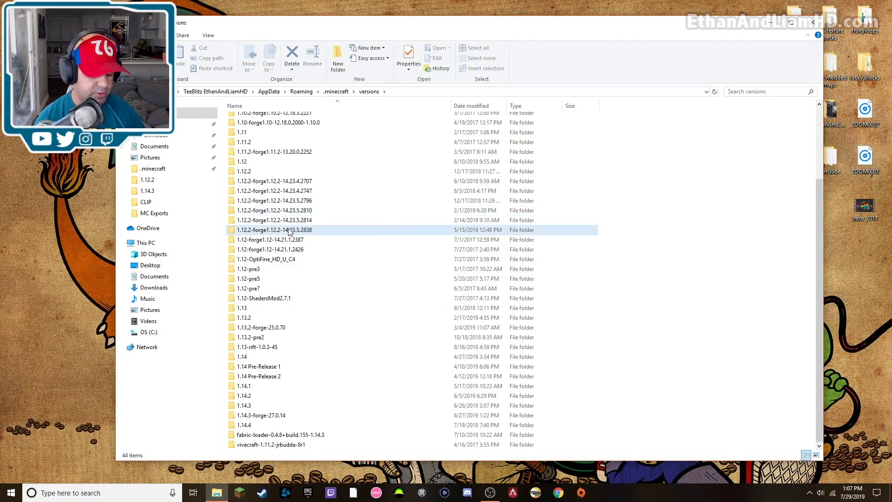
{"action": "left_click", "coordinate": [289, 182]}
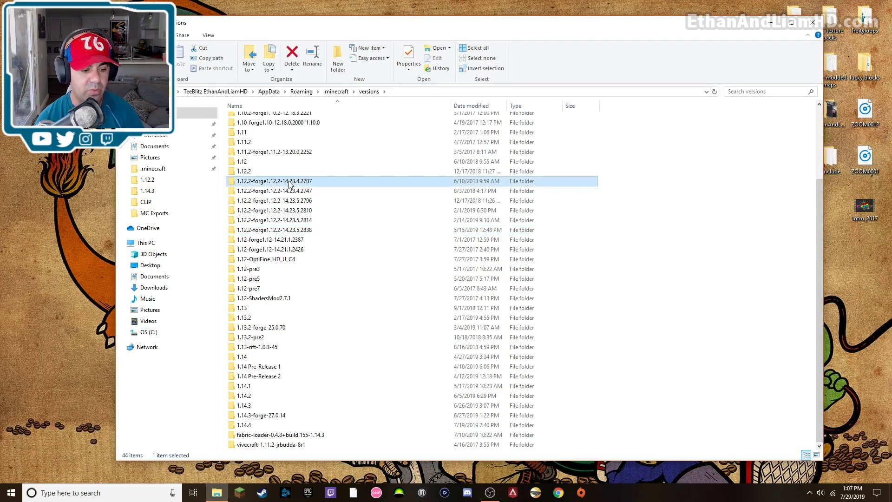
{"action": "left_click", "coordinate": [292, 220], "text": "shift"}
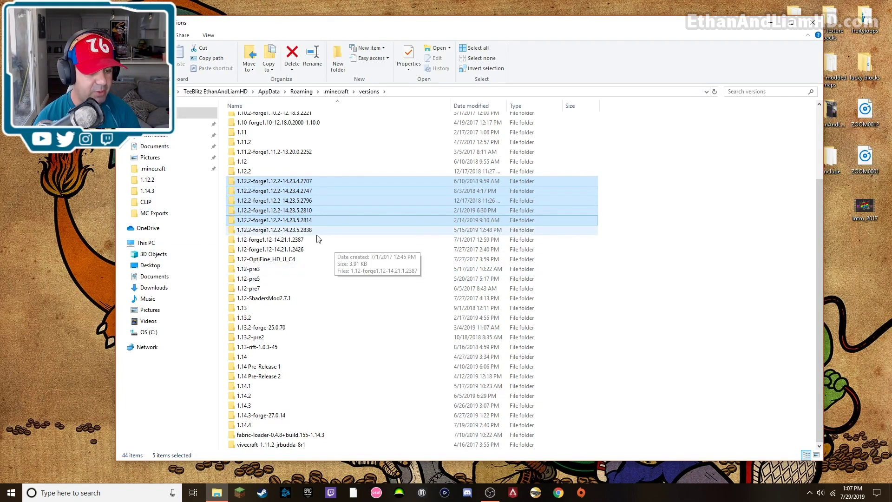
{"action": "key", "text": "Delete"}
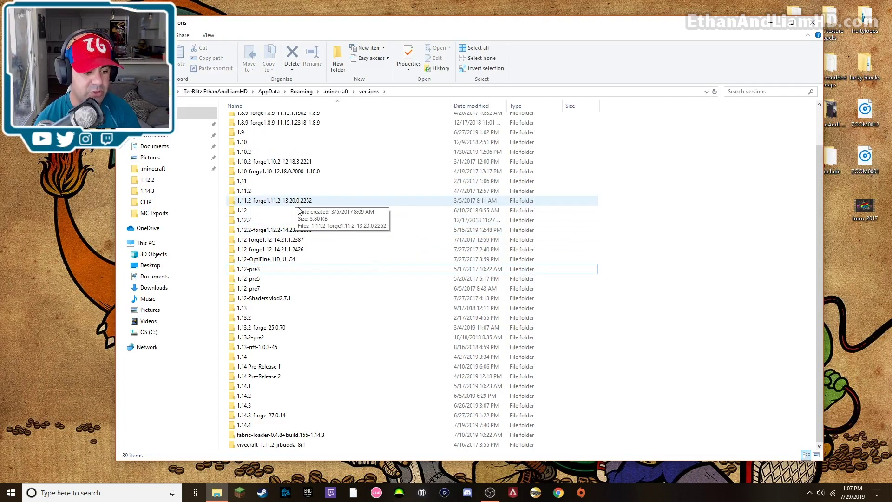
Step: Delete the 1.12, 1.13.2 and 1.14 pre-release version folders plus the 1.8.9 Forge 11.15.1.1902 folder, and close the versions window
{"action": "left_click", "coordinate": [254, 271]}
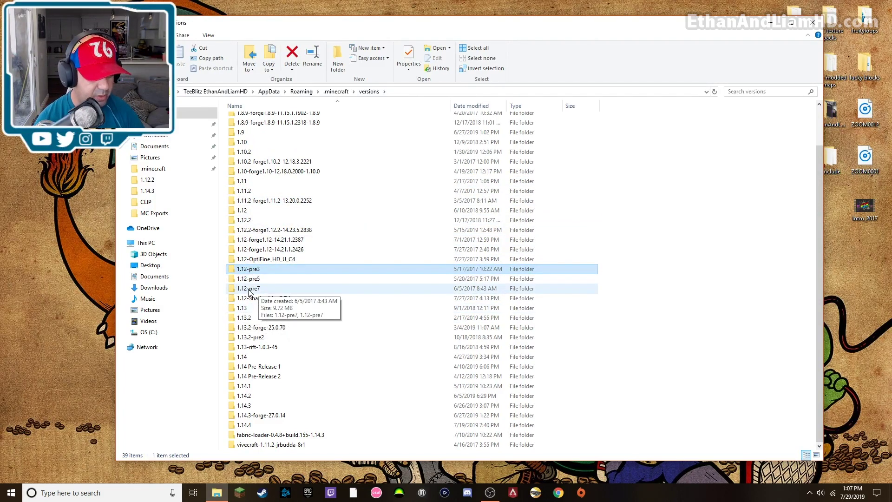
{"action": "left_click", "coordinate": [253, 288], "text": "shift"}
{"action": "key", "text": "Delete"}
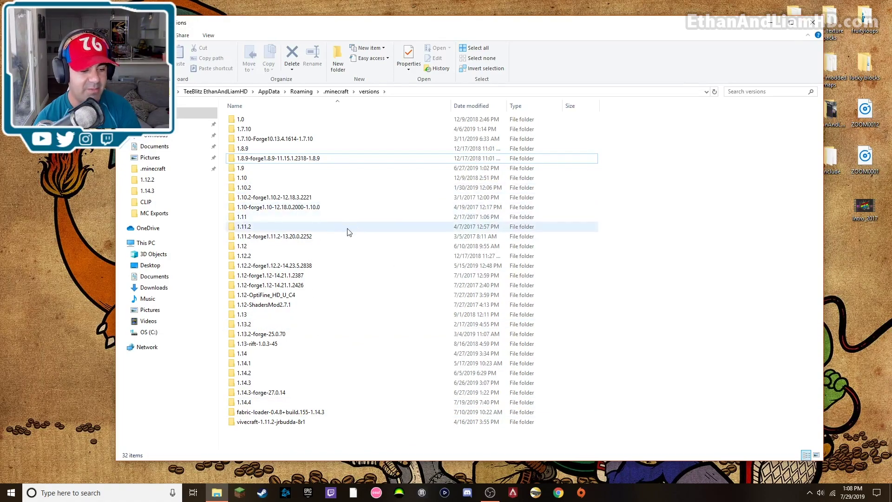
{"action": "left_click", "coordinate": [813, 22]}
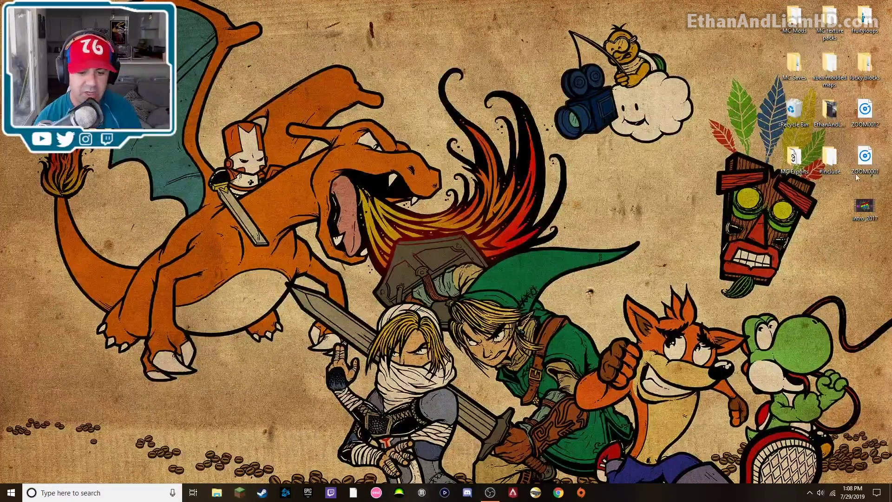
Step: Open the Recycle Bin, review the deleted version folders and mod files, and permanently delete all its items
{"action": "double_click", "coordinate": [794, 109]}
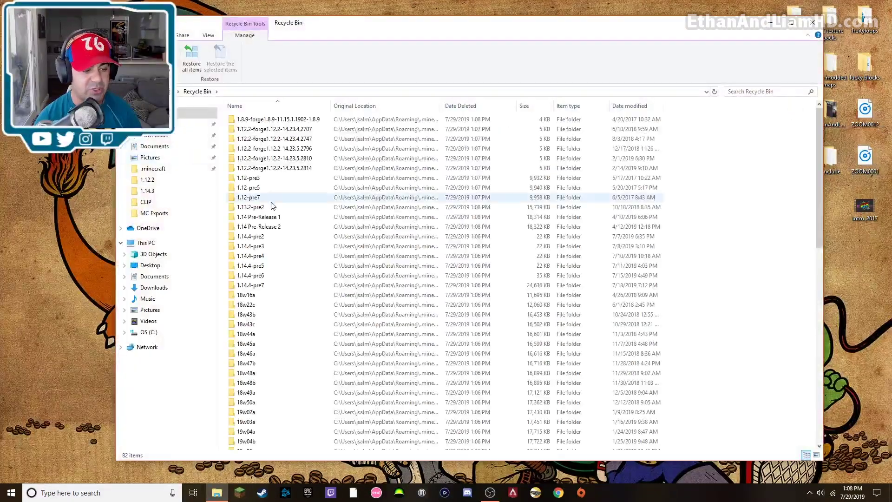
{"action": "scroll", "coordinate": [288, 228], "scroll_direction": "down", "scroll_amount": 4}
{"action": "scroll", "coordinate": [284, 239], "scroll_direction": "down", "scroll_amount": 2}
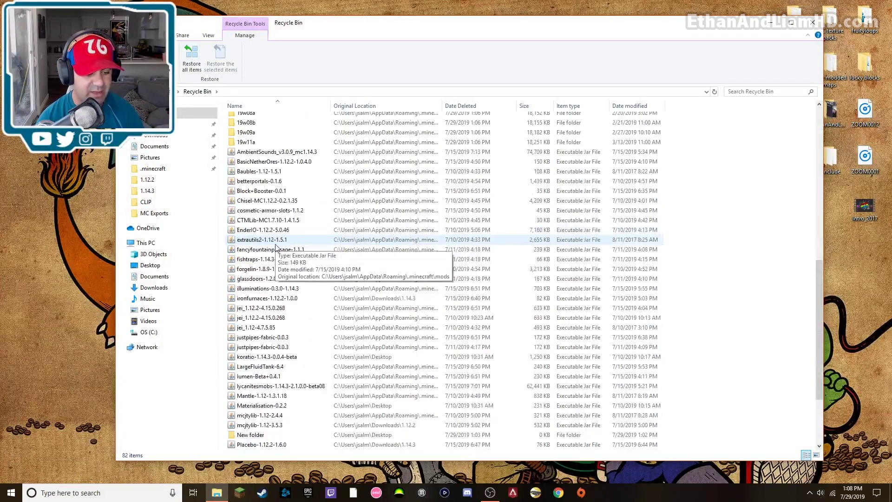
{"action": "scroll", "coordinate": [279, 246], "scroll_direction": "up", "scroll_amount": 6}
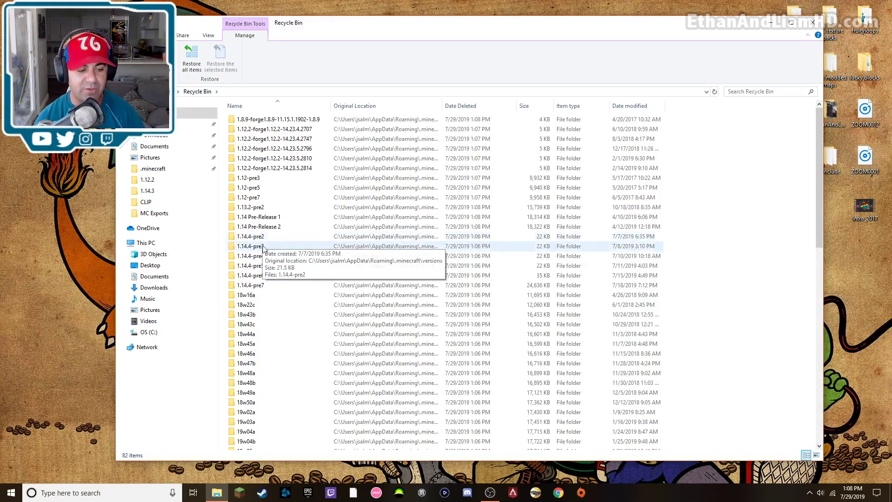
{"action": "scroll", "coordinate": [284, 279], "scroll_direction": "down", "scroll_amount": 8}
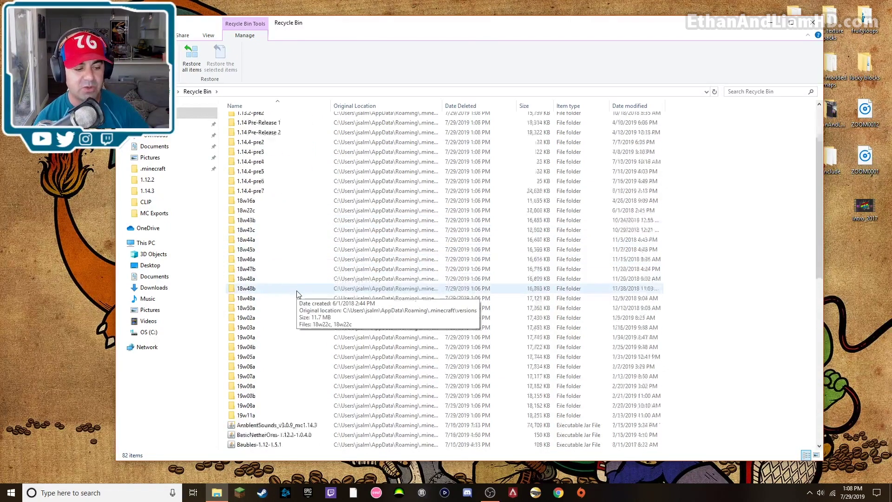
{"action": "scroll", "coordinate": [296, 292], "scroll_direction": "down", "scroll_amount": 7}
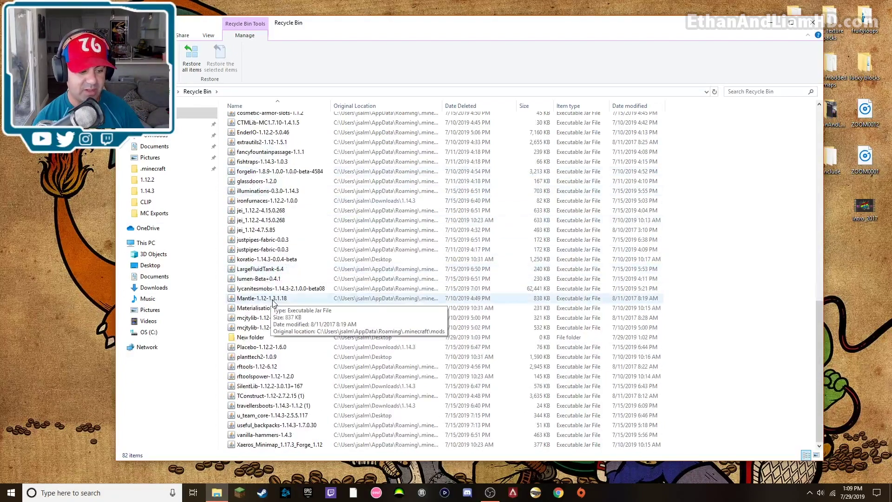
{"action": "scroll", "coordinate": [300, 428], "scroll_direction": "up", "scroll_amount": 3}
{"action": "scroll", "coordinate": [304, 416], "scroll_direction": "up", "scroll_amount": 8}
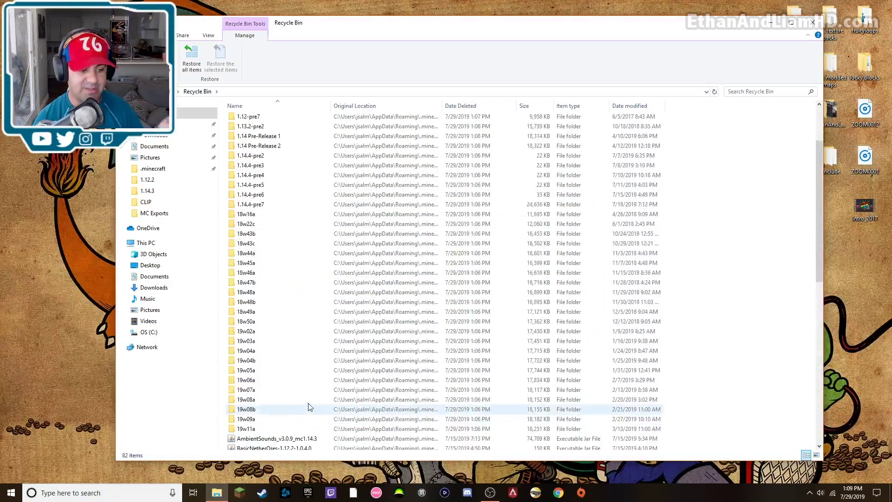
{"action": "scroll", "coordinate": [300, 343], "scroll_direction": "down", "scroll_amount": 5}
{"action": "scroll", "coordinate": [301, 344], "scroll_direction": "up", "scroll_amount": 8}
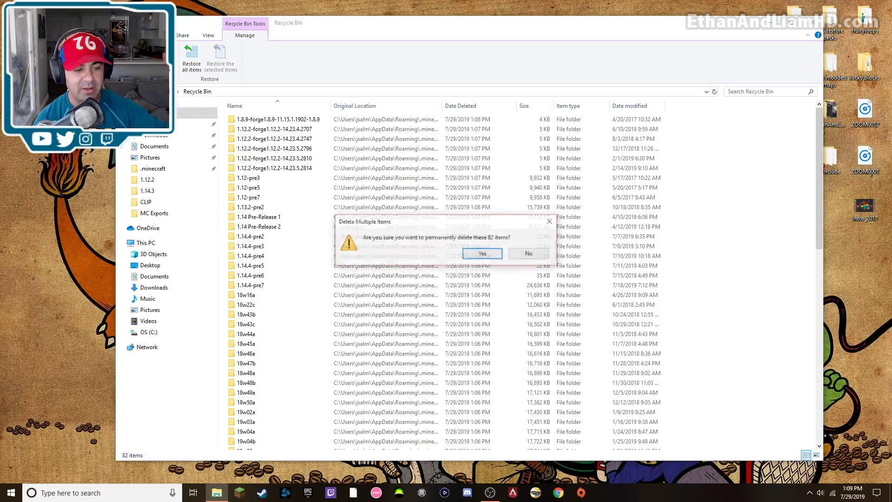
{"action": "left_click", "coordinate": [488, 254]}
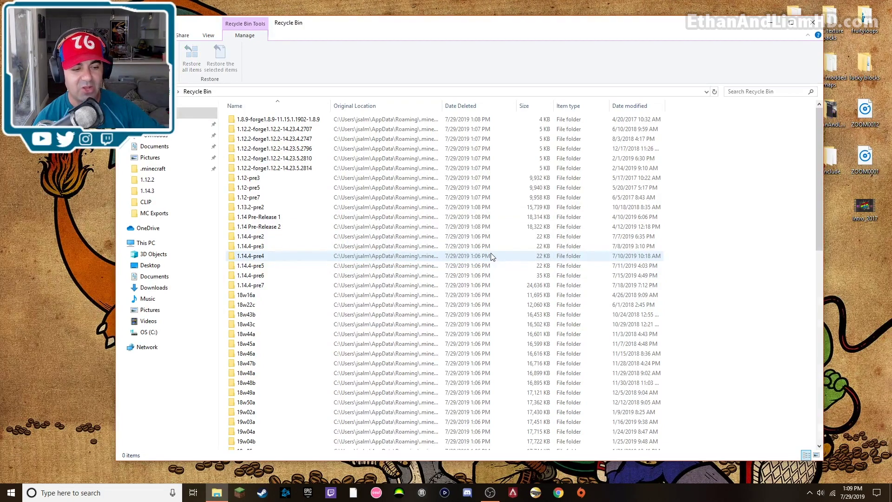
Step: Put the Recycle Bin window away and open the Minecraft Launcher
{"action": "left_click", "coordinate": [217, 492]}
{"action": "left_click", "coordinate": [239, 492]}
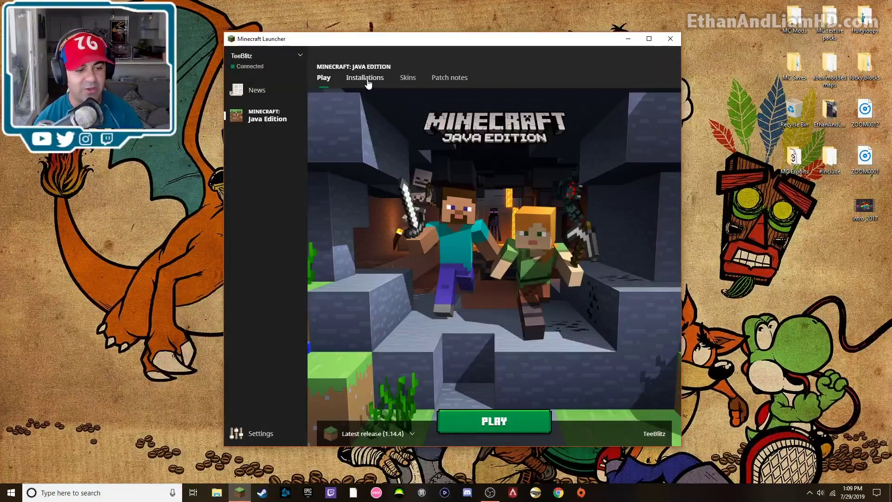
Step: Review the full list of remaining Minecraft: Java Edition installations in the launcher
{"action": "left_click", "coordinate": [365, 79]}
{"action": "scroll", "coordinate": [454, 195], "scroll_direction": "down", "scroll_amount": 3}
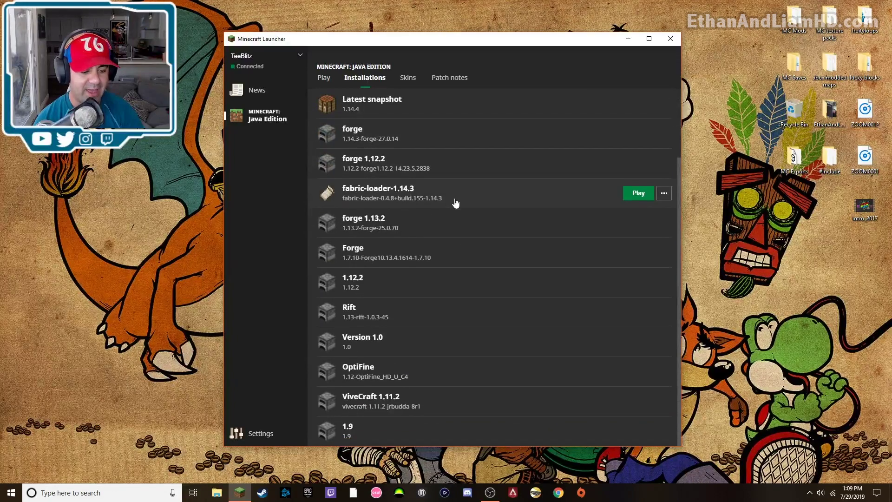
{"action": "scroll", "coordinate": [454, 260], "scroll_direction": "up", "scroll_amount": 3}
{"action": "scroll", "coordinate": [444, 302], "scroll_direction": "down", "scroll_amount": 3}
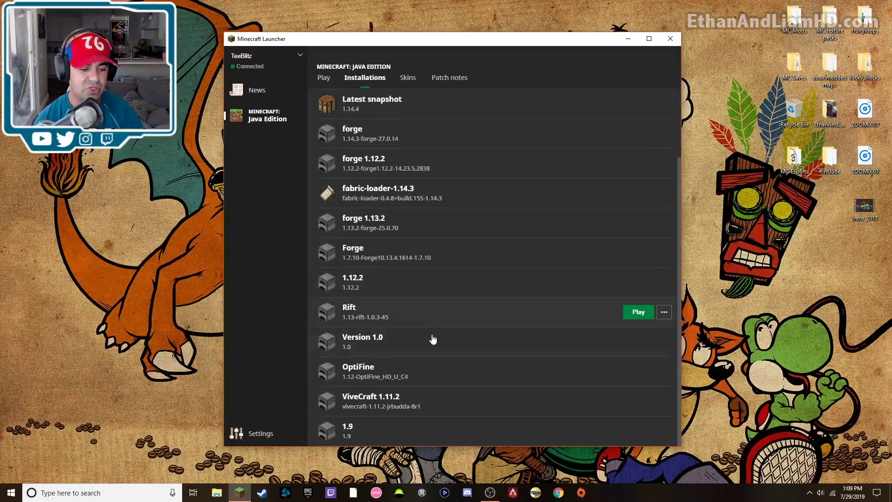
{"action": "scroll", "coordinate": [432, 263], "scroll_direction": "up", "scroll_amount": 3}
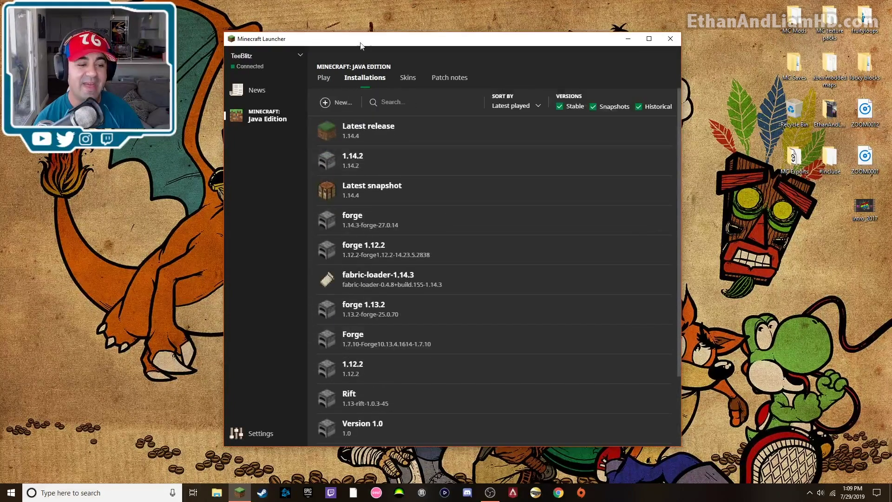
Step: Look through the versions available to play without changing the selected release, and close the Minecraft Launcher
{"action": "left_click", "coordinate": [323, 78]}
{"action": "left_click", "coordinate": [409, 432]}
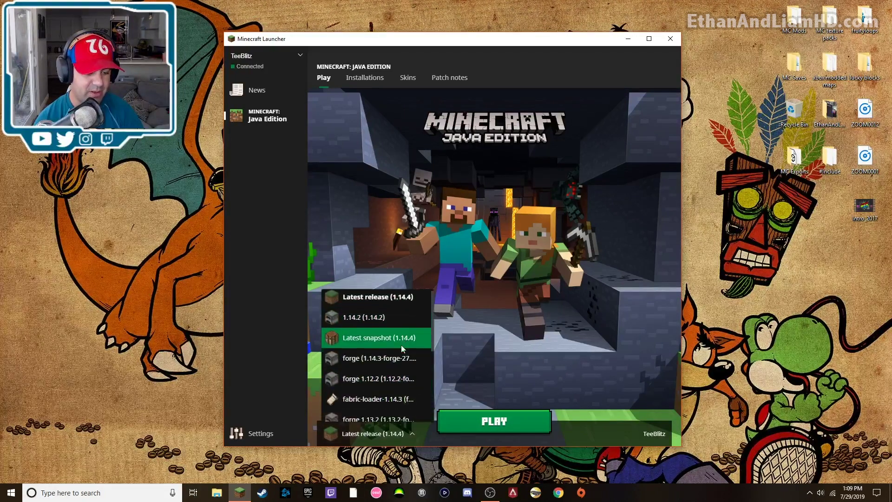
{"action": "scroll", "coordinate": [400, 345], "scroll_direction": "down", "scroll_amount": 3}
{"action": "scroll", "coordinate": [390, 359], "scroll_direction": "up", "scroll_amount": 3}
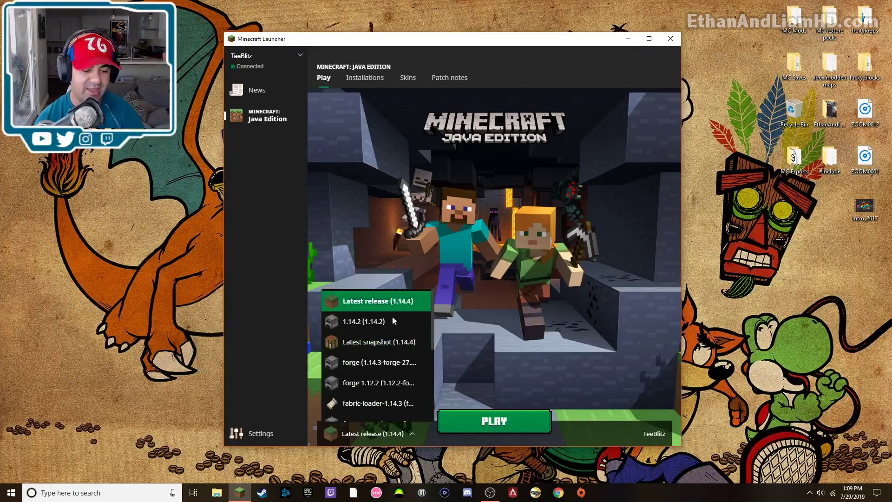
{"action": "scroll", "coordinate": [372, 367], "scroll_direction": "down", "scroll_amount": 3}
{"action": "scroll", "coordinate": [372, 363], "scroll_direction": "up", "scroll_amount": 3}
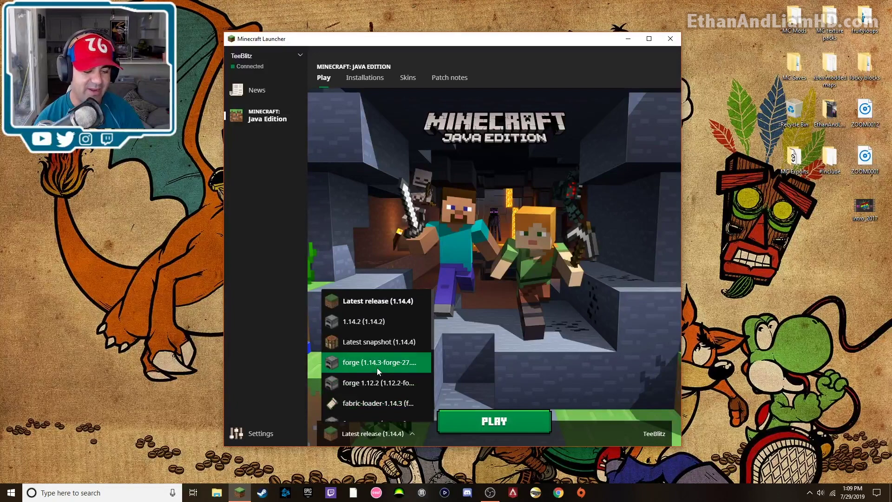
{"action": "scroll", "coordinate": [377, 367], "scroll_direction": "down", "scroll_amount": 3}
{"action": "left_click", "coordinate": [598, 434]}
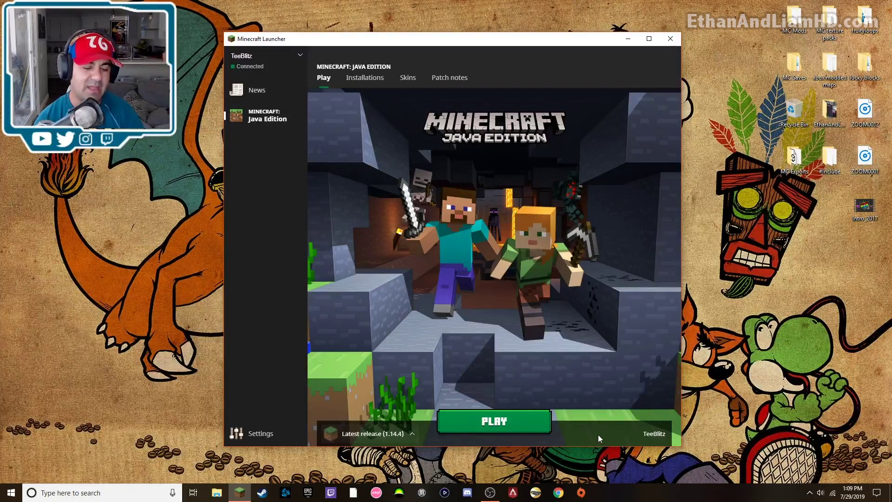
{"action": "left_click", "coordinate": [671, 39]}
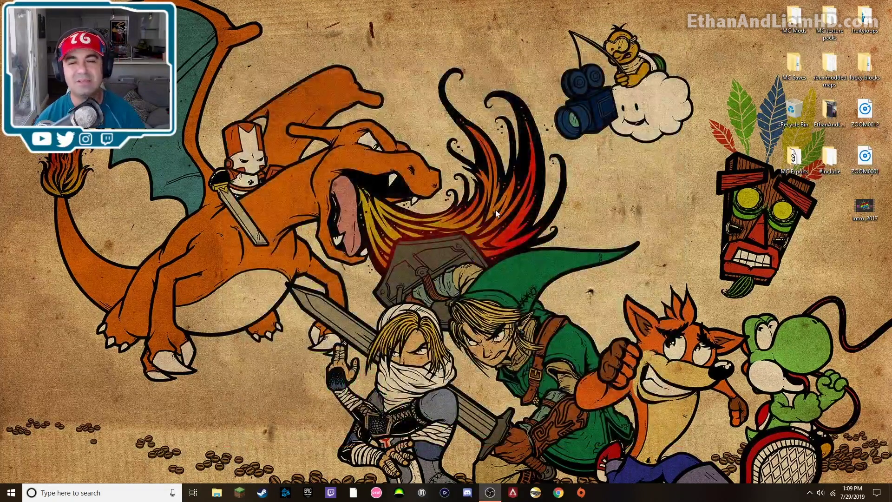